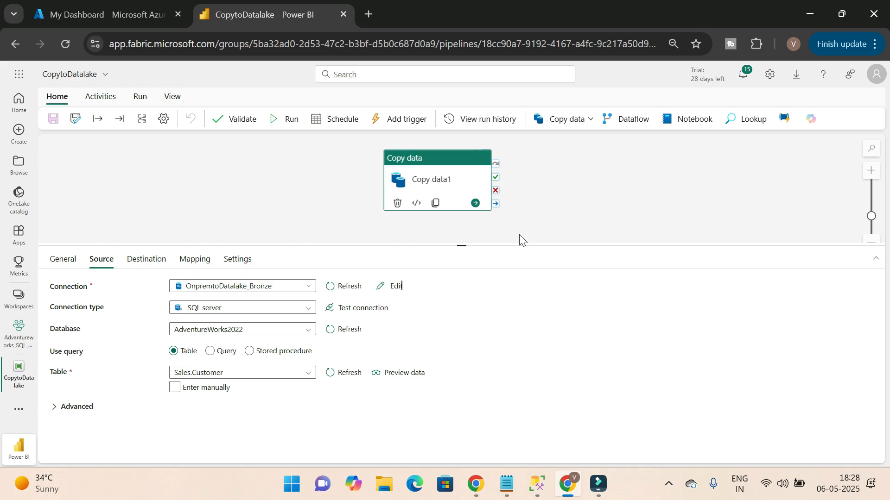
Step: Review the connection details of the Copy data1 activity's source without changing them, and test the connection
left_click(425, 175)
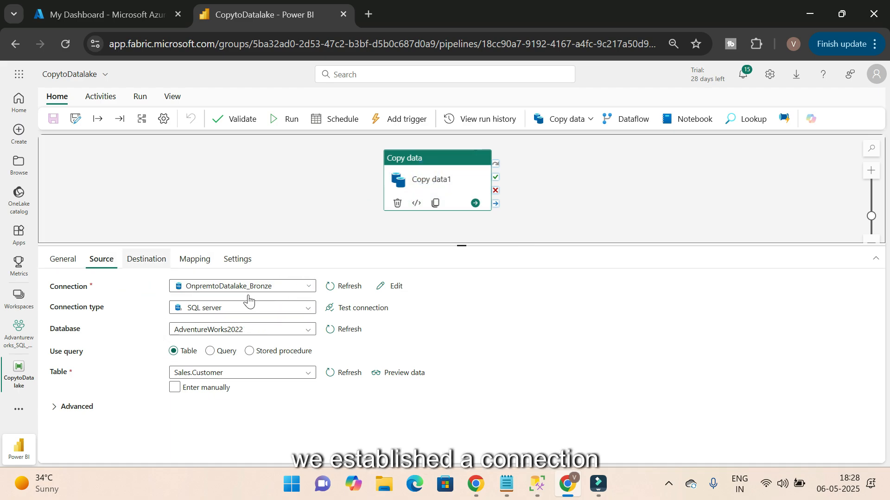
left_click(391, 287)
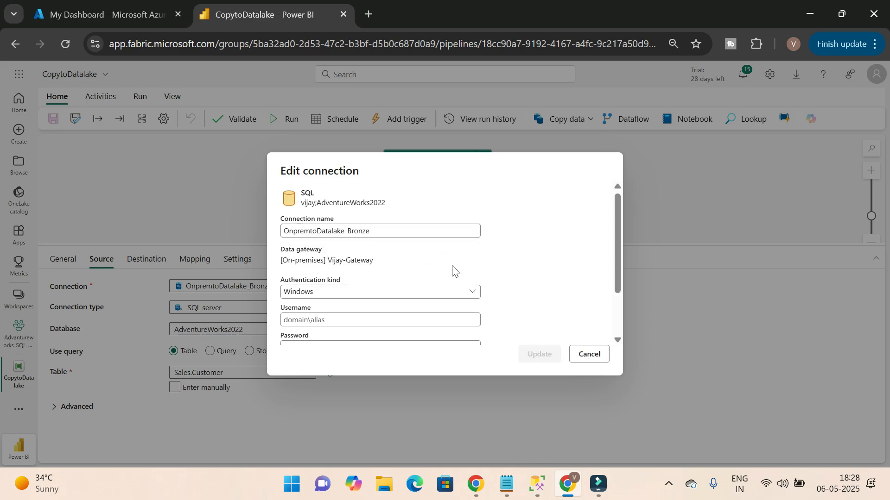
scroll(453, 271, "down", 2)
scroll(482, 278, "up", 2)
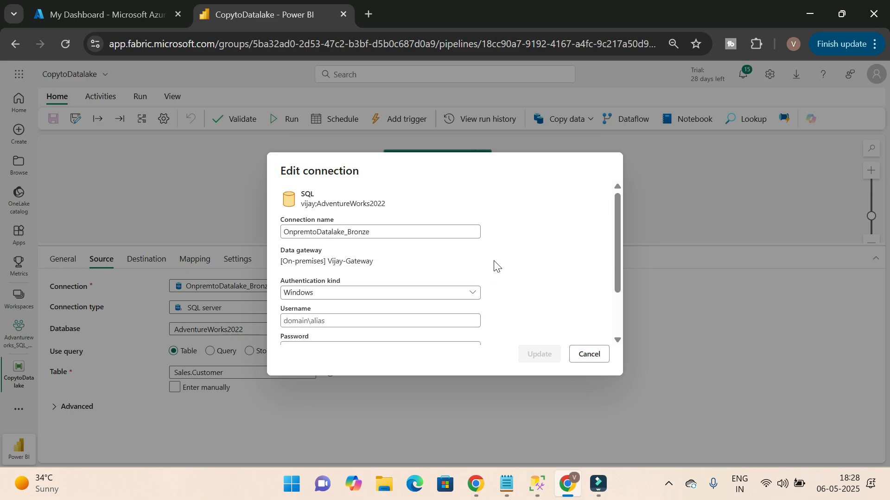
scroll(494, 262, "down", 2)
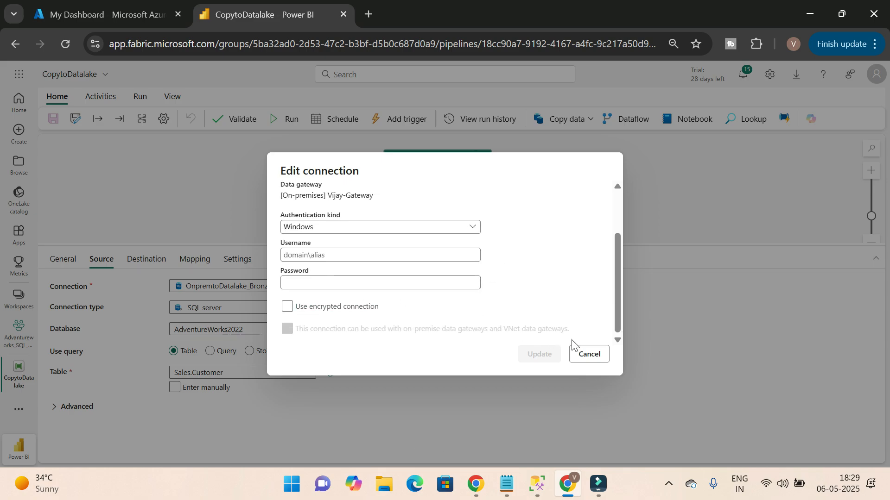
left_click(585, 354)
left_click(360, 308)
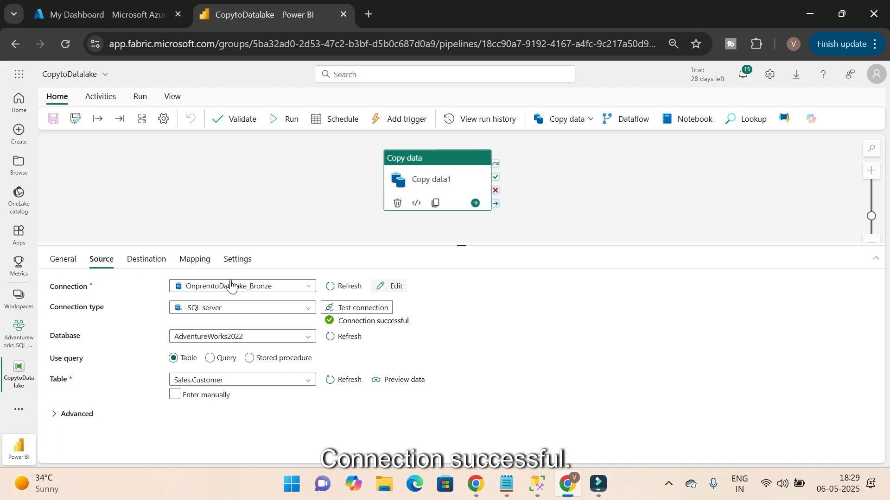
Step: Compare the copy activity's source and destination settings and preview the destination table Sales.Customer
left_click(142, 261)
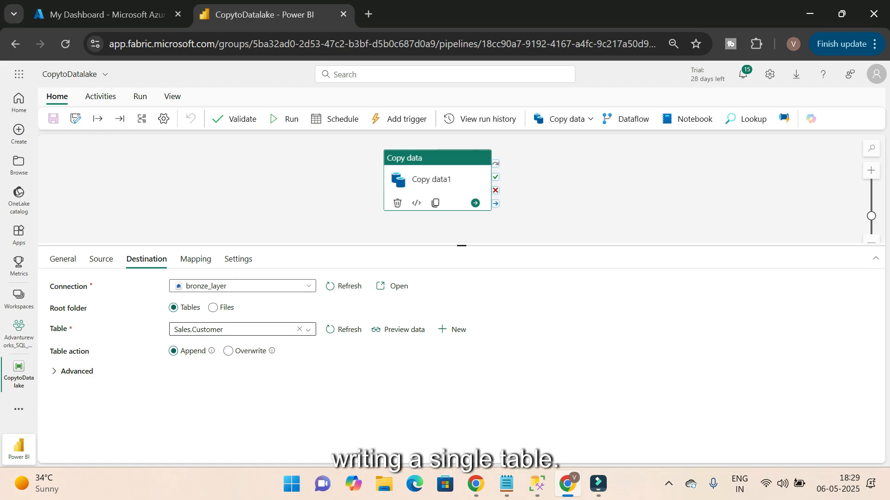
left_click(101, 259)
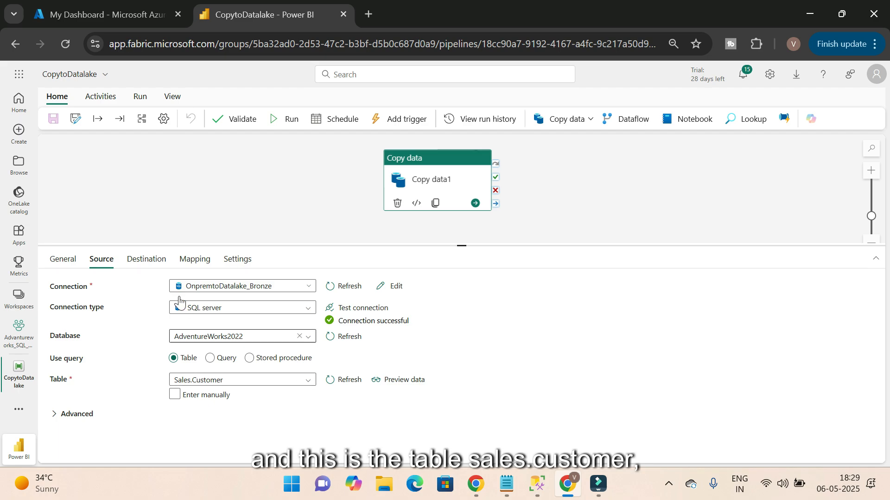
left_click(146, 259)
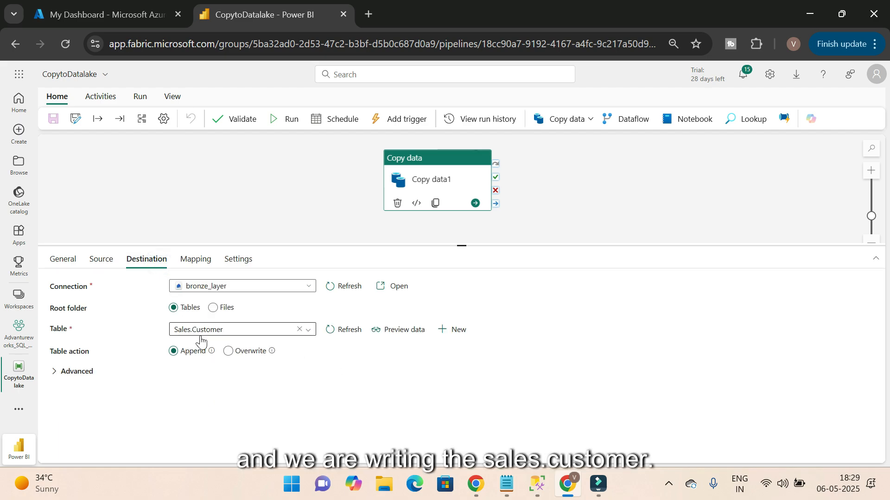
left_click(399, 329)
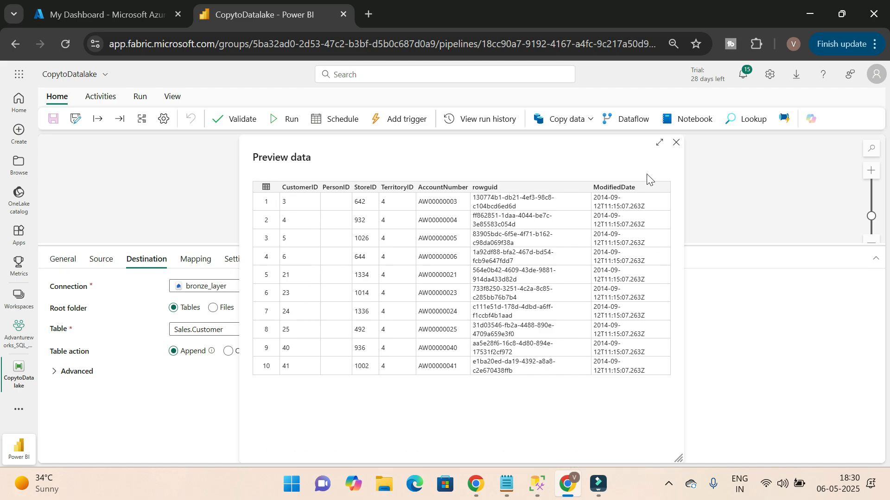
left_click(677, 142)
Step: Delete the Copy data1 activity from the pipeline
left_click(185, 171)
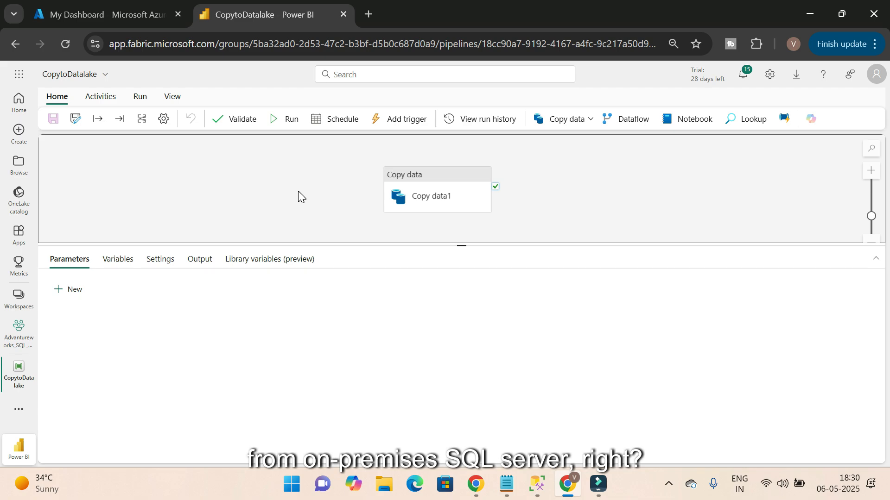
left_click(422, 194)
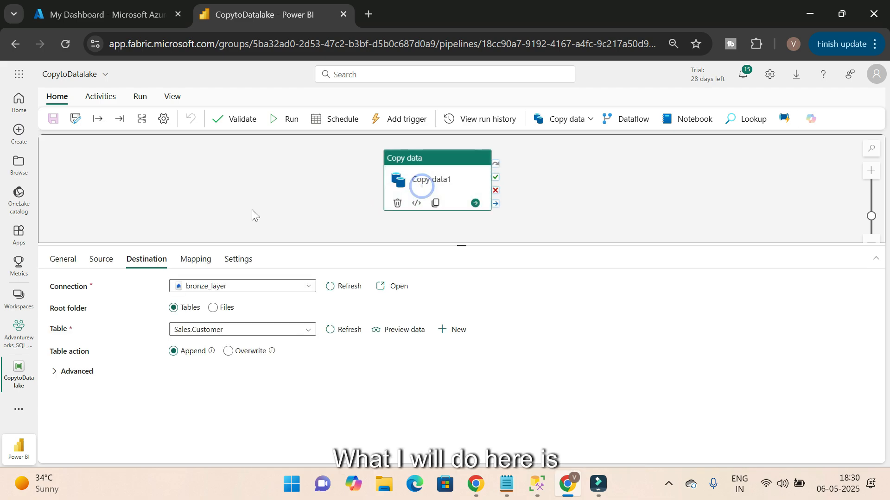
key("Delete")
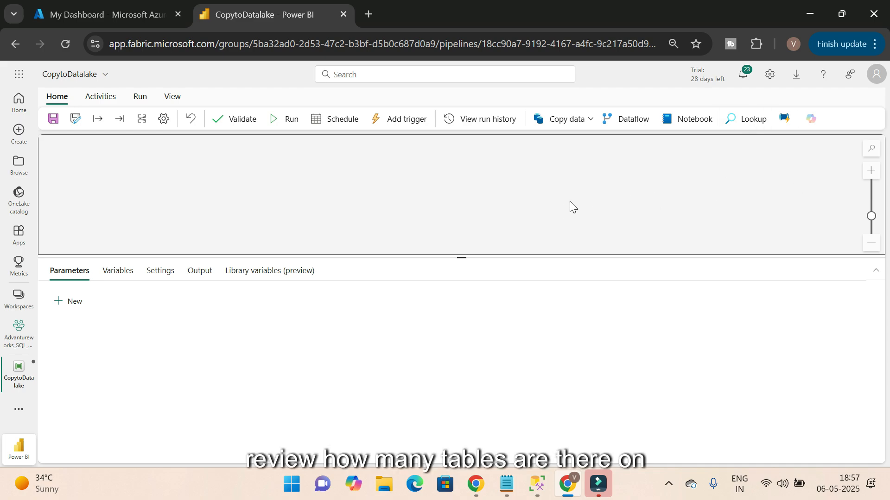
Step: Add a Lookup activity to the pipeline and place it in the left half of the canvas
left_click(747, 119)
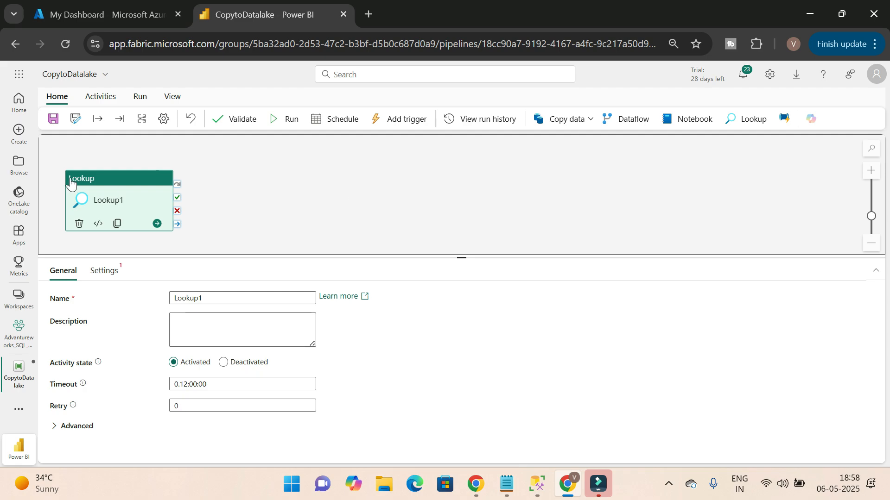
left_click_drag(114, 183, 271, 181)
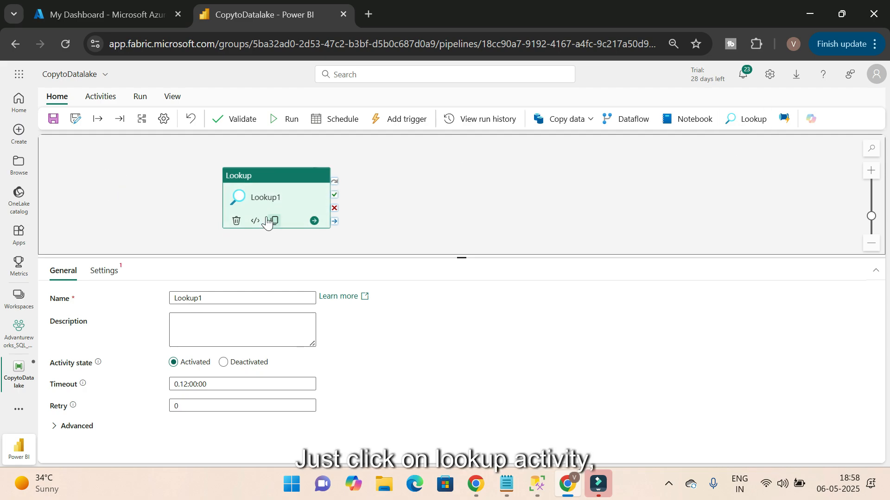
left_click_drag(279, 200, 310, 194)
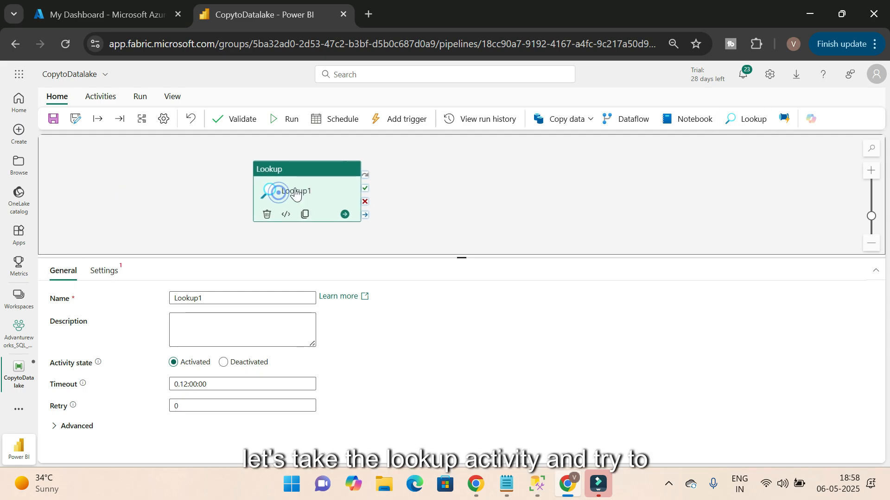
Step: Configure Lookup1 with the OnpremtoBronze connection and SQL server connection type, and have it read from a query
left_click(104, 271)
left_click(309, 299)
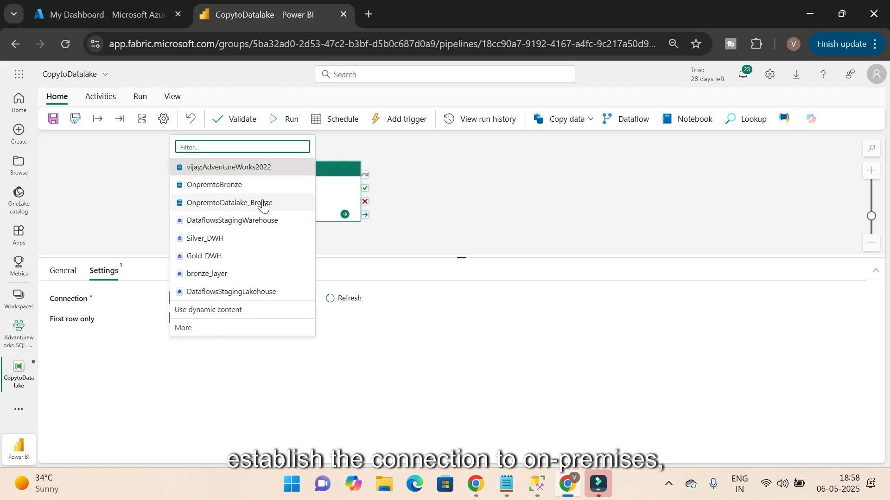
left_click(224, 190)
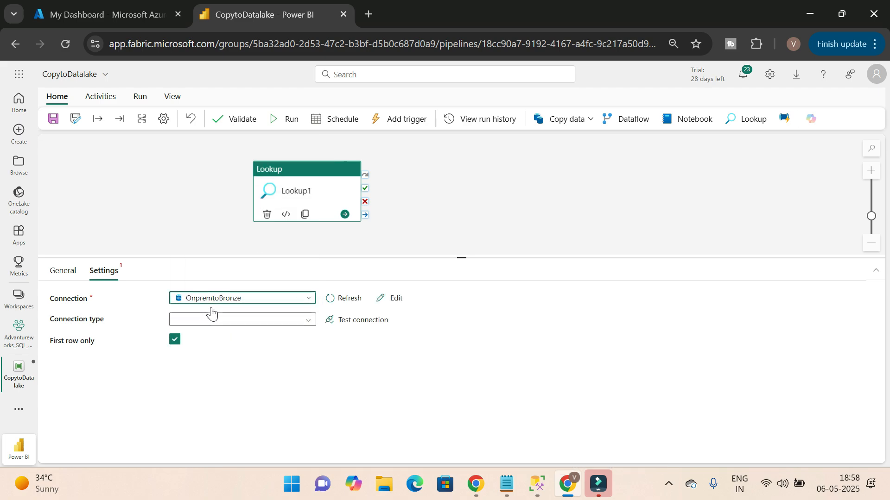
left_click(307, 320)
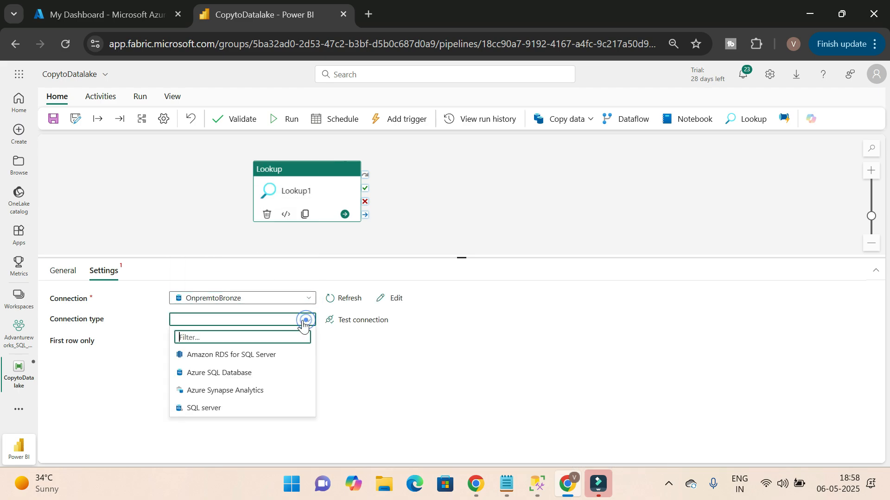
left_click(207, 410)
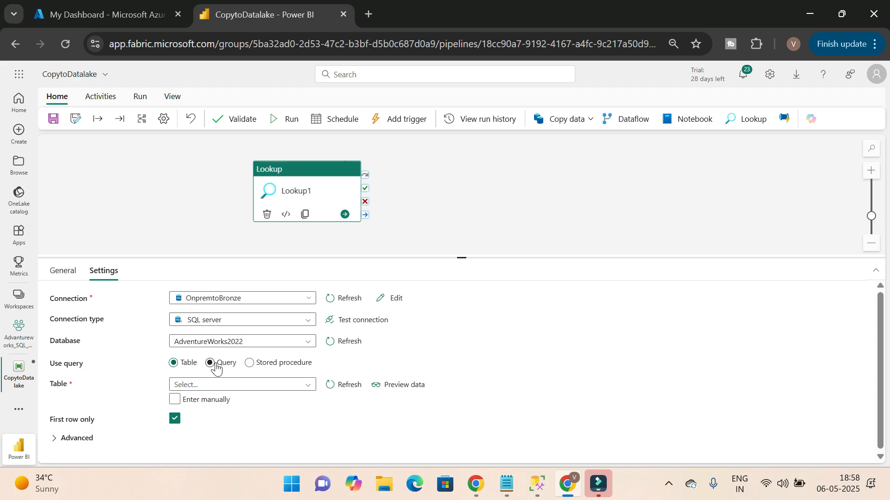
left_click(210, 363)
scroll(423, 355, "down", 2)
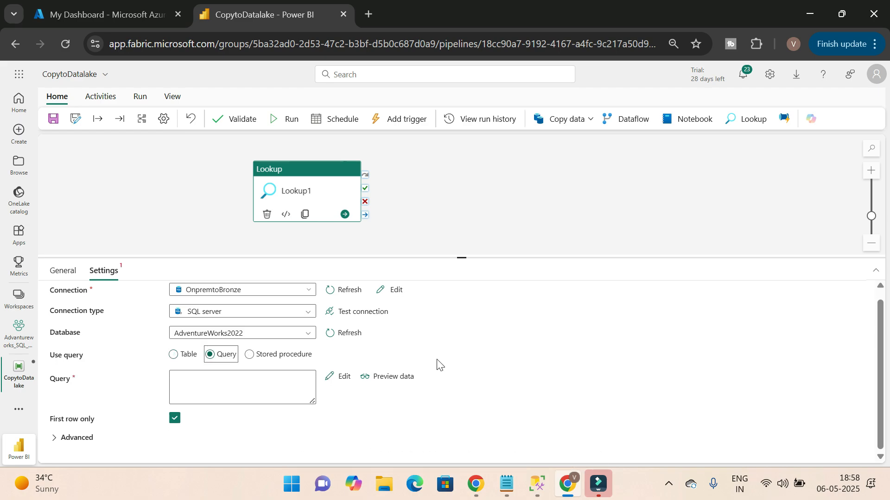
left_click_drag(462, 258, 466, 239)
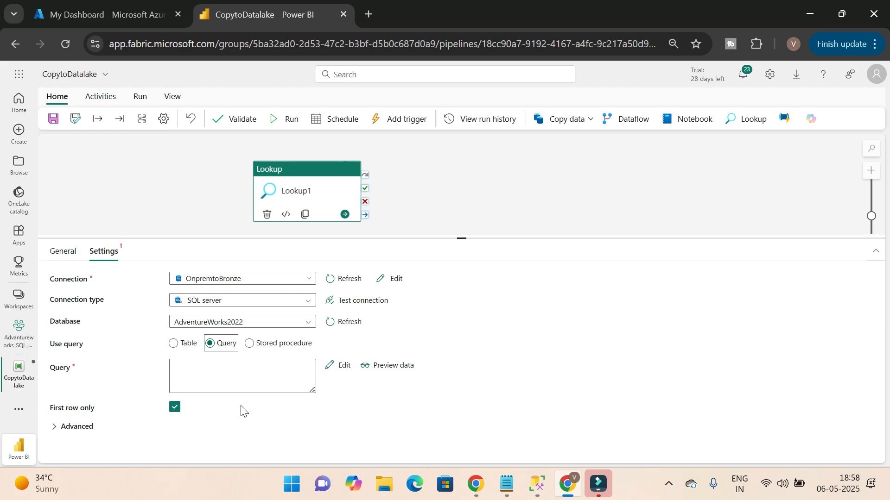
Step: Copy the INFORMATION_SCHEMA.TABLES query for Sales base tables from SQL Server Management Studio into Lookup1's query in the Fabric pipeline
left_click(539, 489)
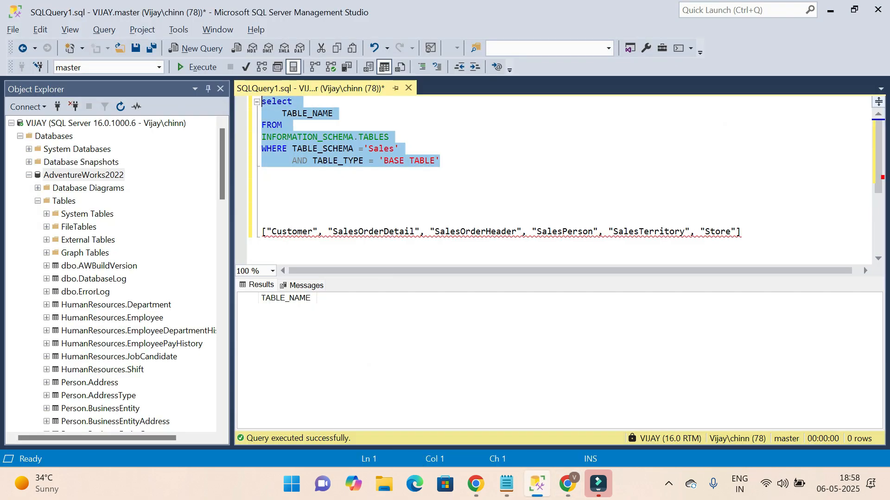
left_click(451, 173)
key("shift+Up")
key("shift+Up")
key("shift+Up")
key("shift+Up")
key("shift+Up")
key("shift+Up")
key("shift+Home")
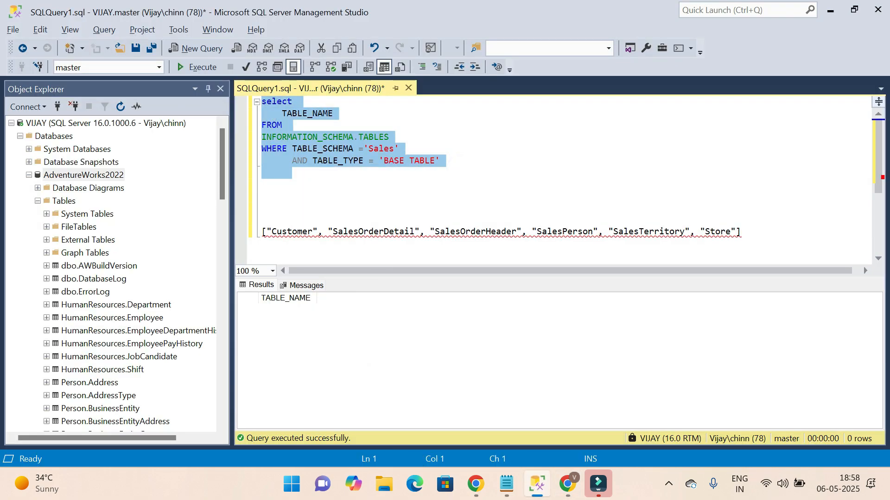
key("ctrl+c")
key("alt+Tab")
left_click(241, 377)
key("ctrl+v")
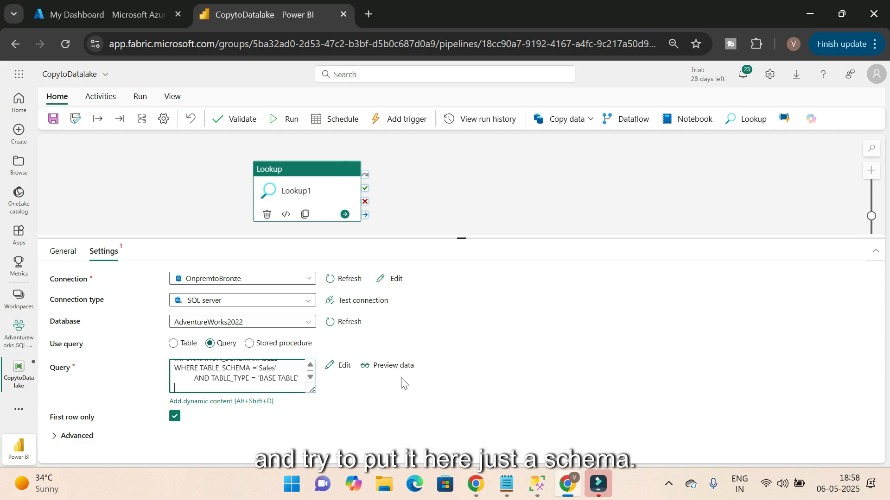
Step: Check the 'Sales' schema filter in Lookup1's query against the original query in SQL Server Management Studio
double_click(267, 368)
left_click(222, 369)
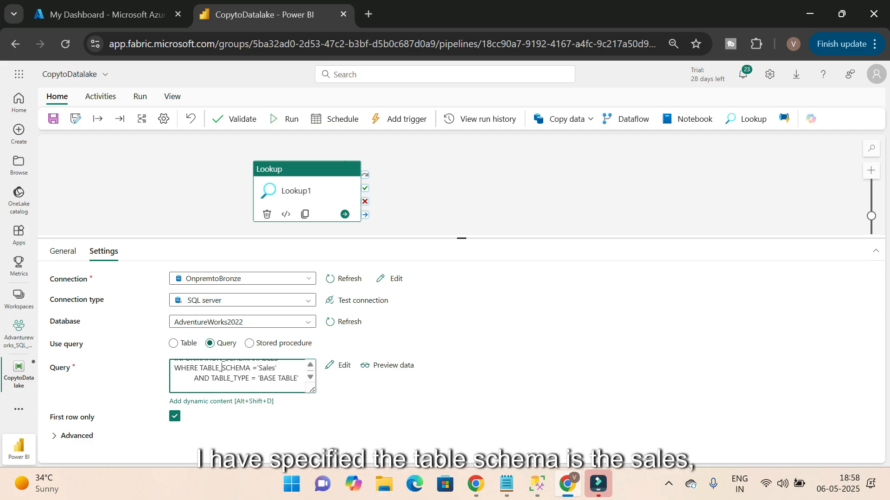
double_click(267, 369)
key("alt+Tab")
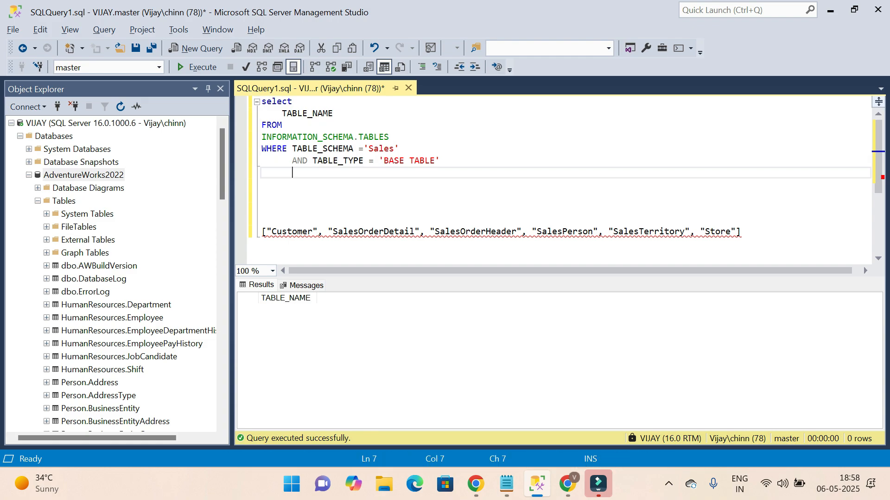
left_click(446, 163)
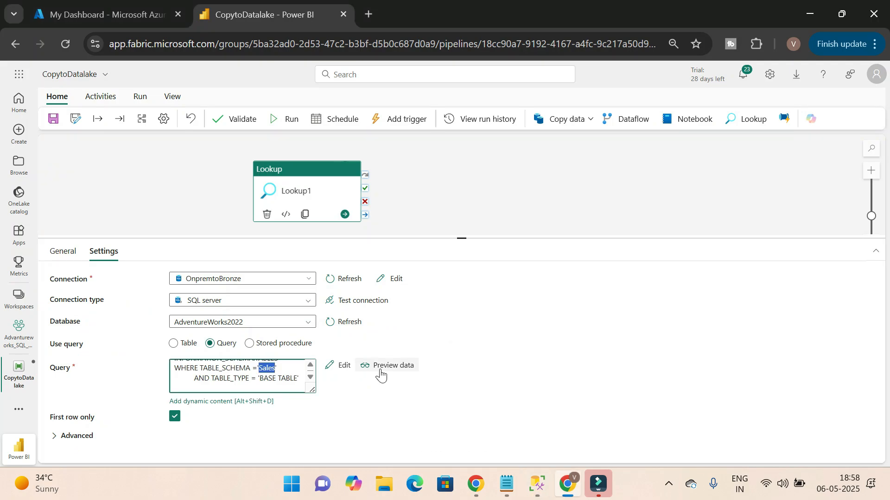
Step: Preview the table names returned by Lookup1's query in the Fabric pipeline, and close the preview
left_click(387, 366)
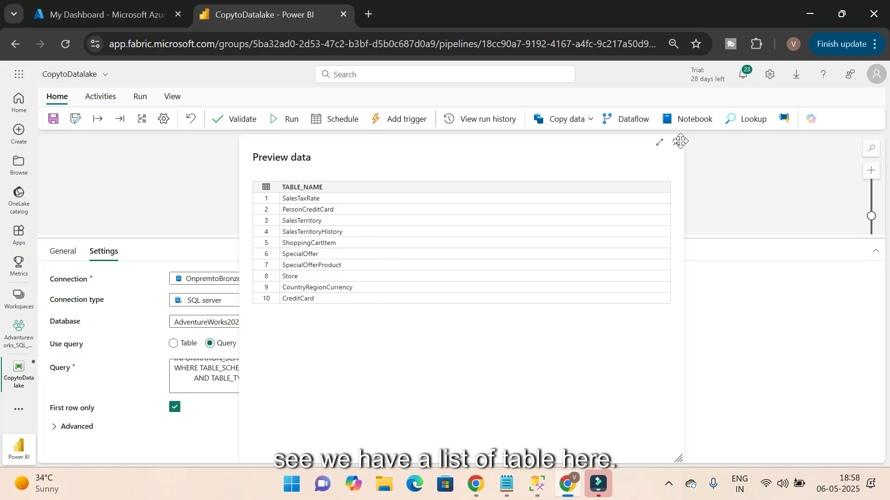
scroll(681, 140, "down", 1)
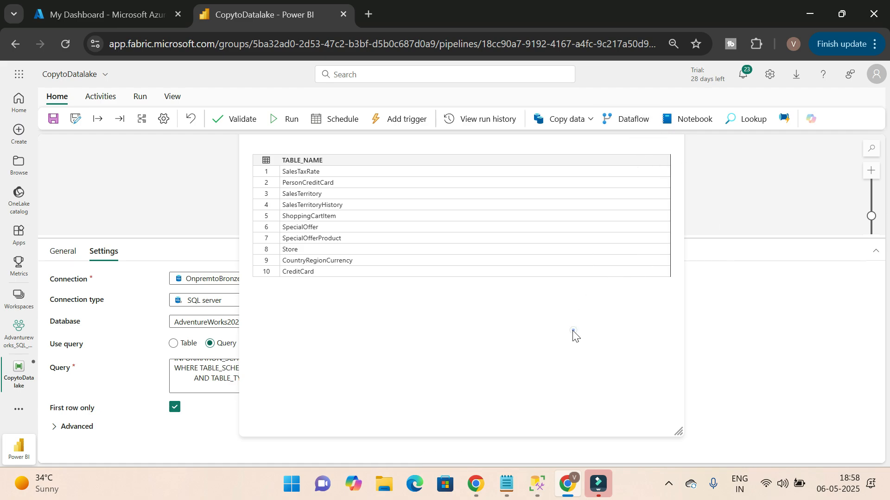
key("ctrl+minus")
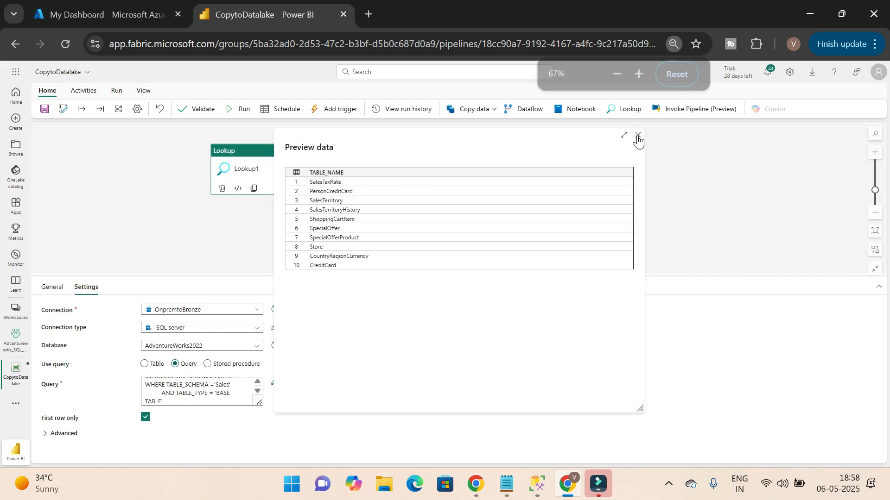
key("Escape")
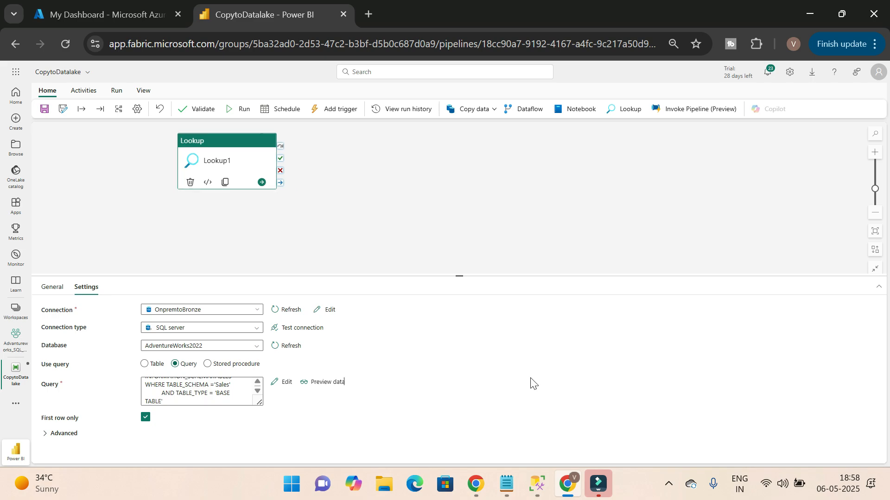
key("ctrl+plus")
key("ctrl+plus")
key("ctrl+plus")
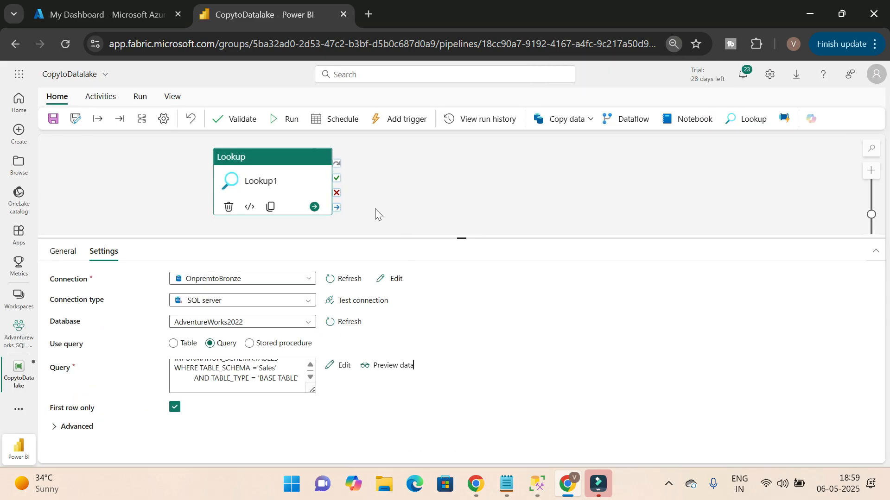
Step: Add a ForEach activity to the pipeline, enlarge the canvas area and fit both activities in view
left_click(96, 99)
left_click(602, 120)
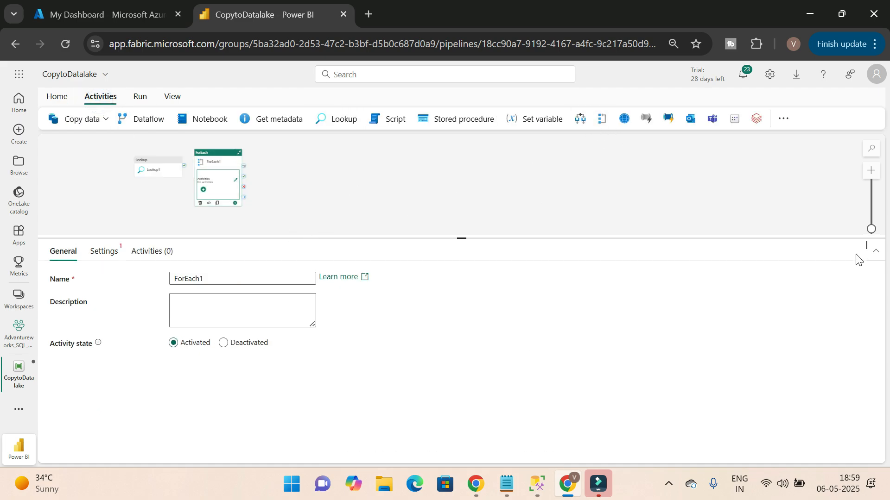
left_click_drag(870, 230, 871, 214)
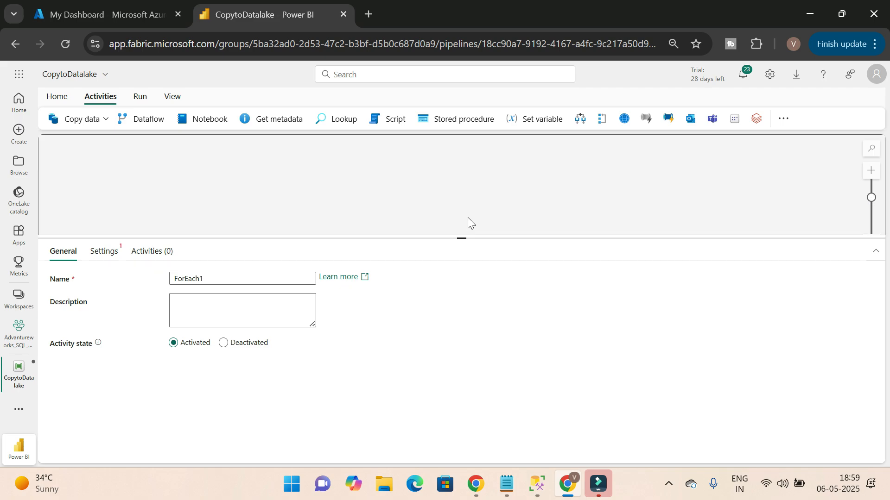
left_click_drag(461, 238, 456, 314)
left_click(871, 266)
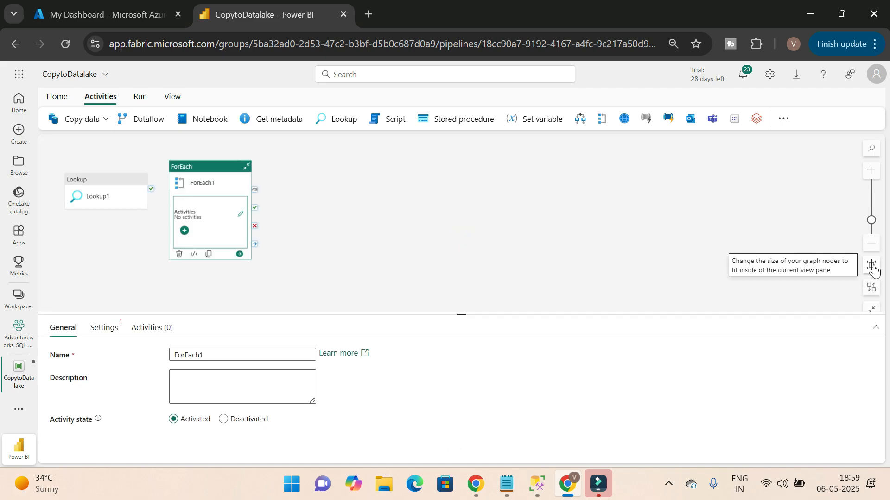
Step: Space out Lookup1 and ForEach1 on the canvas and connect Lookup1's on-success output to ForEach1
left_click_drag(81, 188, 209, 196)
left_click_drag(417, 176, 432, 155)
left_click(262, 205)
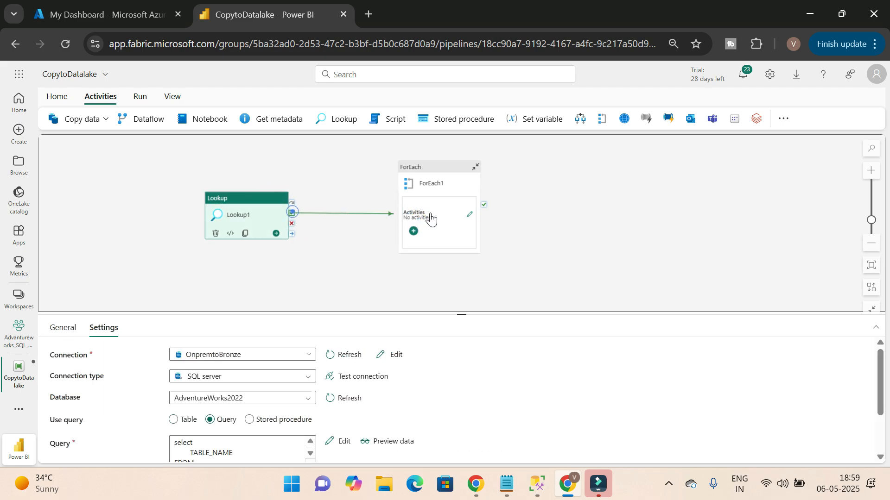
left_click(498, 206)
left_click_drag(444, 186, 443, 174)
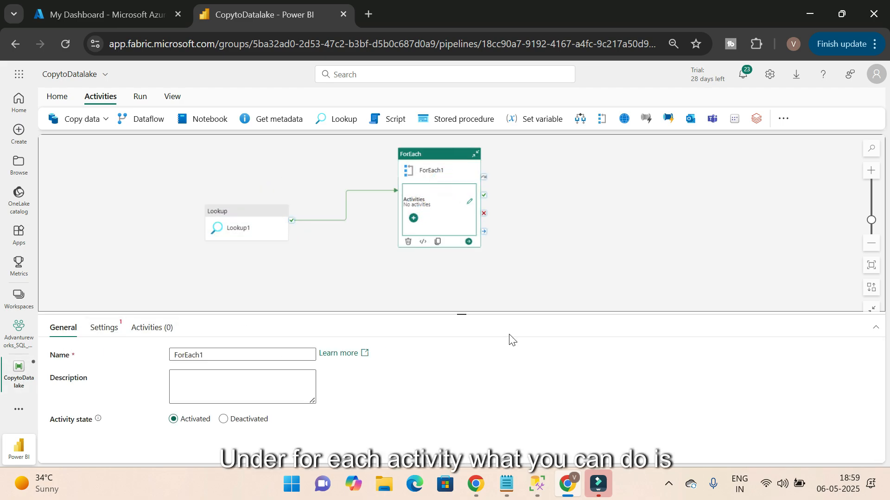
left_click_drag(471, 323, 467, 293)
left_click(104, 305)
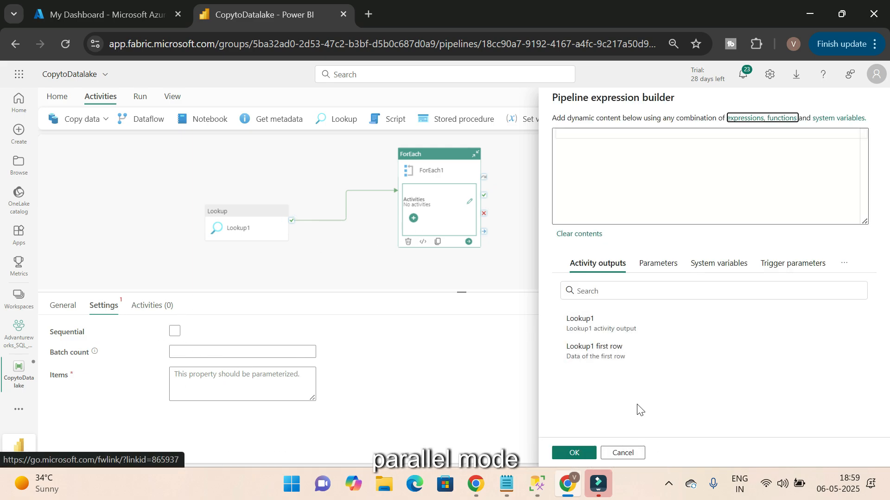
left_click(628, 328)
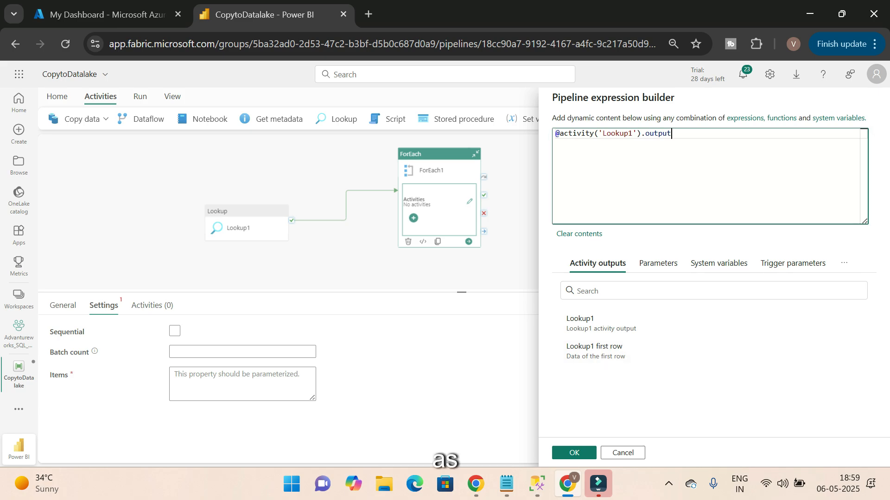
type(".value")
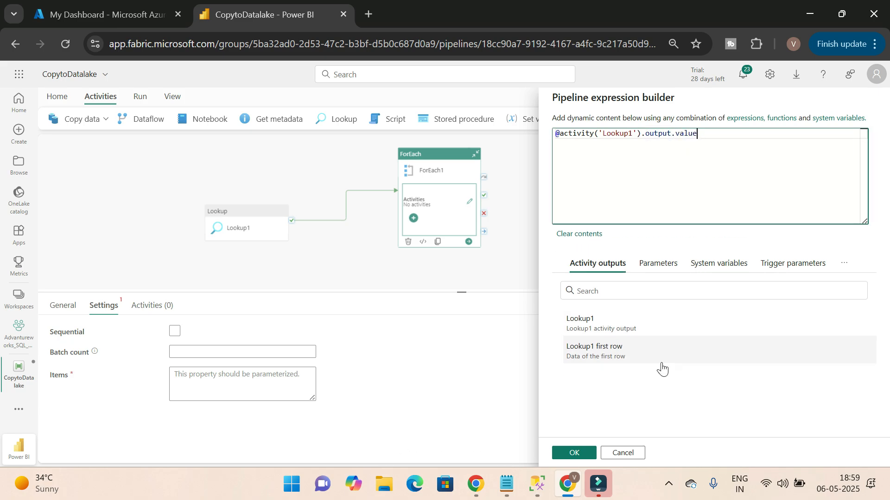
left_click(574, 453)
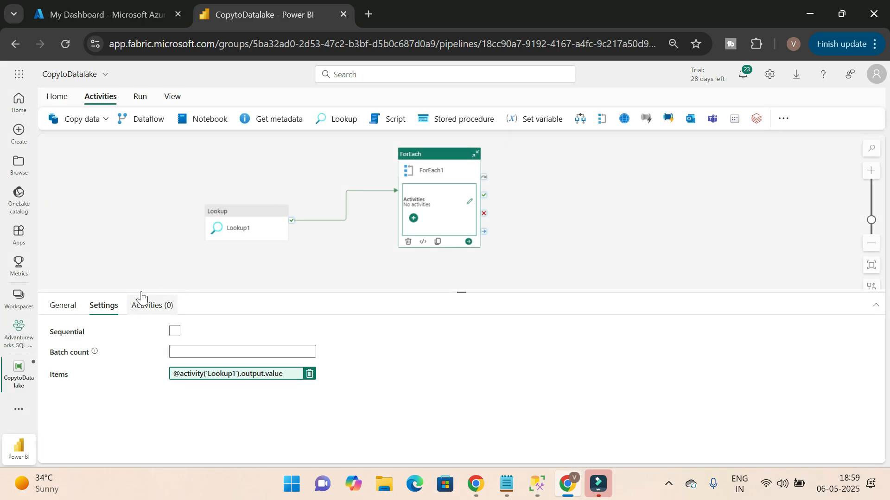
left_click(309, 373)
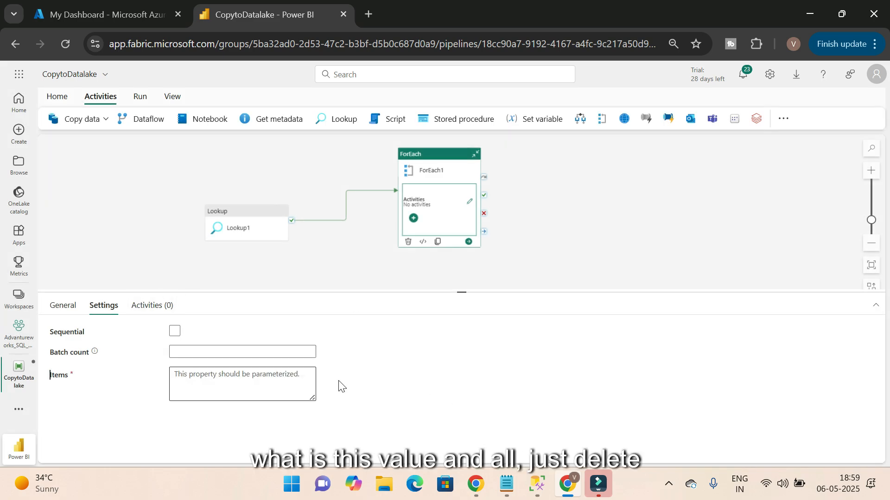
Step: Deactivate the ForEach1 activity and save the pipeline
right_click(427, 164)
left_click(442, 198)
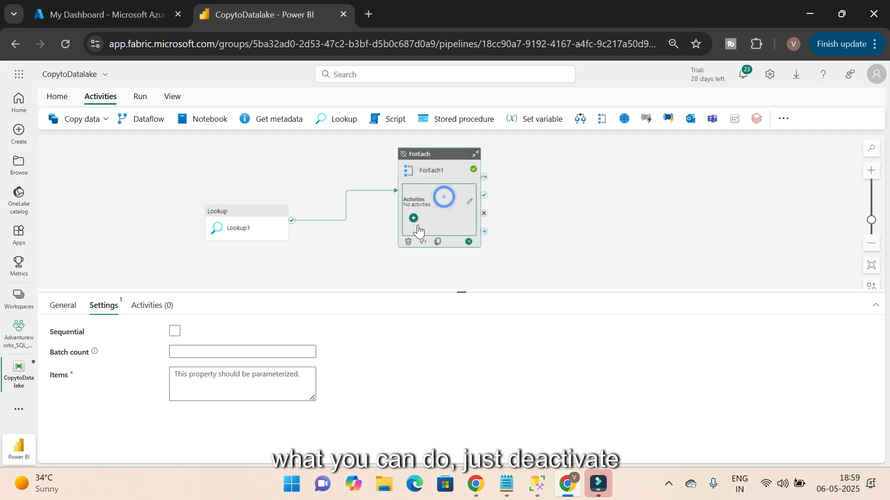
left_click(141, 96)
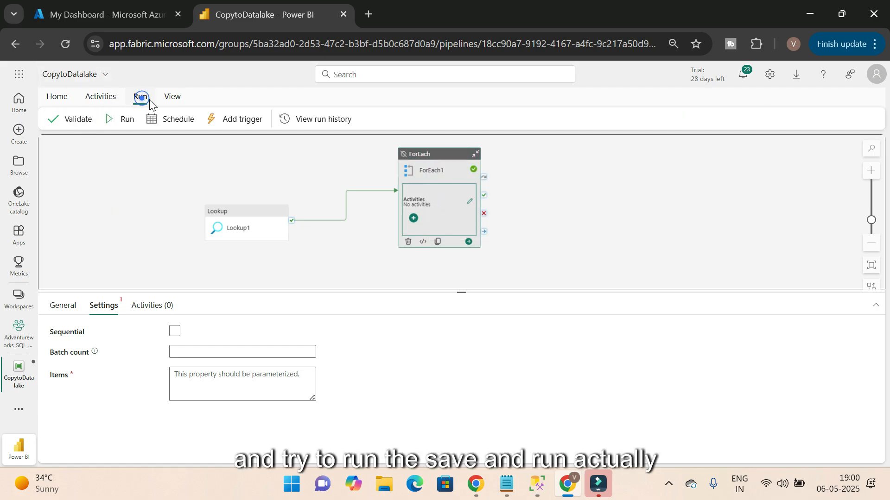
left_click(58, 96)
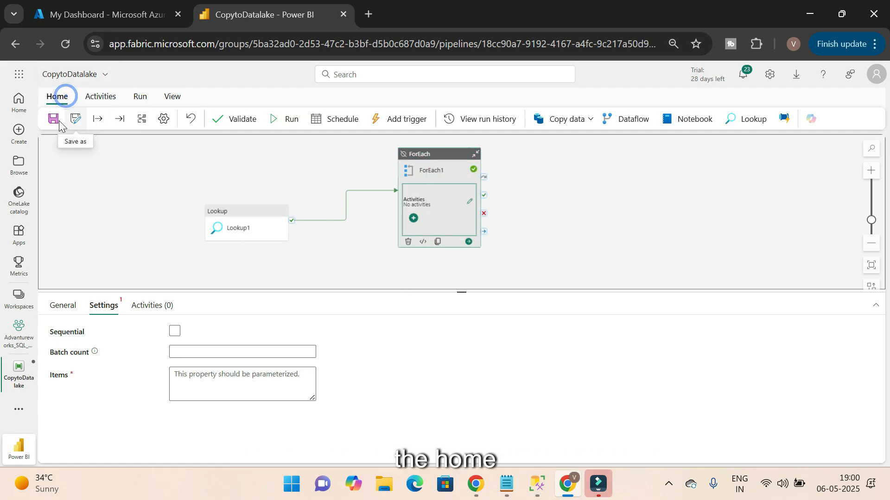
left_click(53, 119)
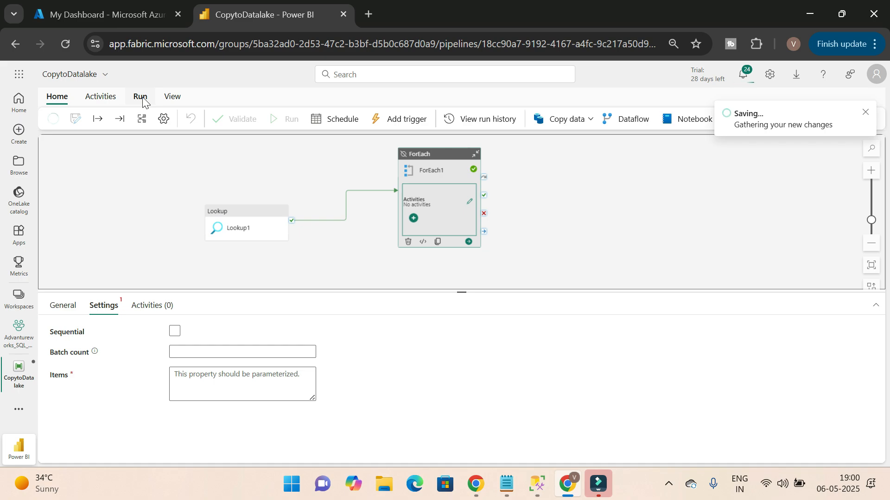
Step: Run the pipeline and inspect the output returned by Lookup1, closing it when done
left_click(142, 97)
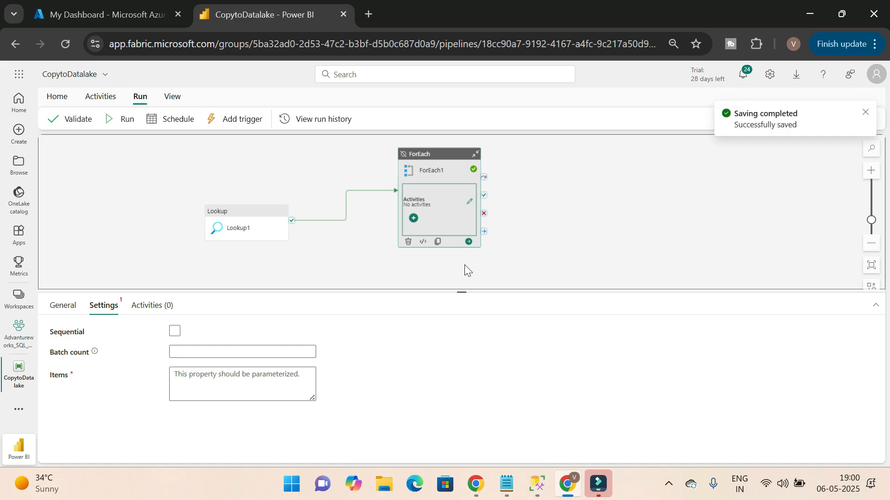
left_click(130, 119)
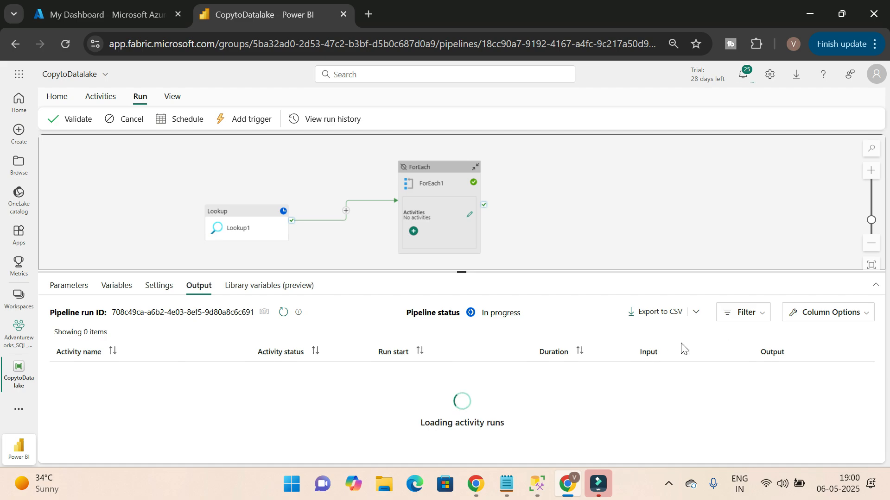
left_click(769, 372)
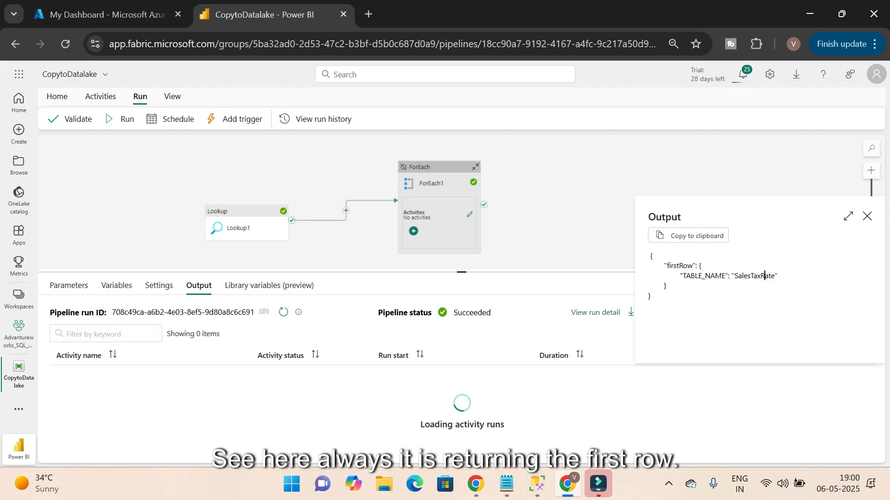
left_click(867, 217)
left_click(583, 196)
Step: Disable First row only in Lookup1's settings and save the pipeline
left_click(281, 241)
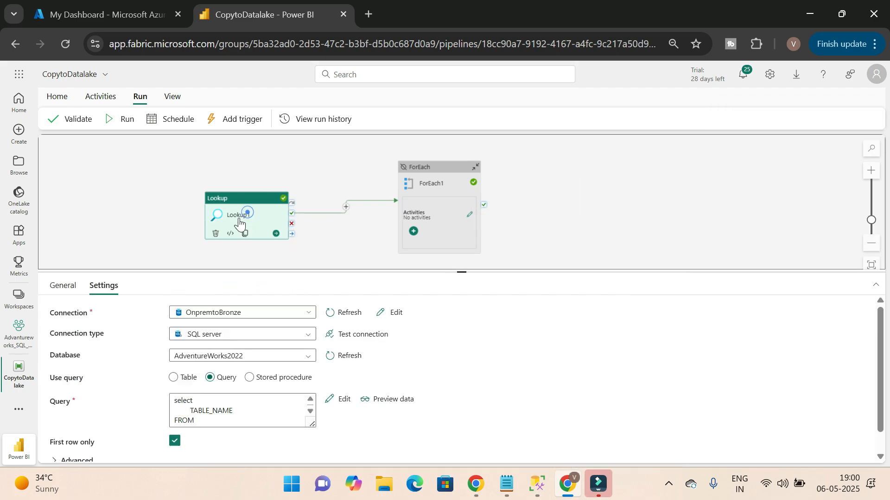
scroll(176, 434, "down", 1)
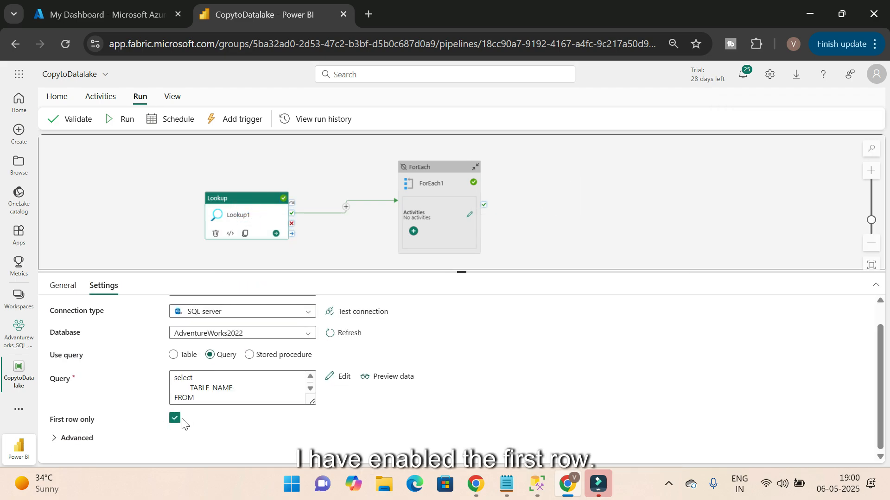
left_click(175, 419)
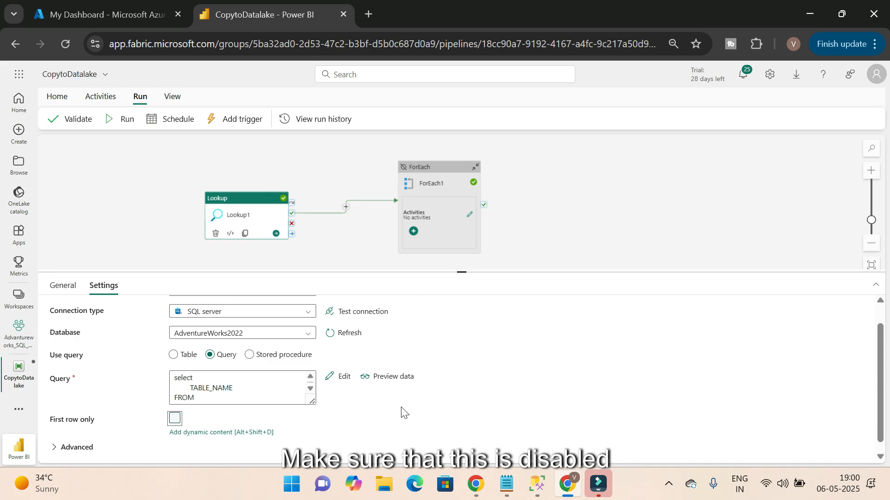
scroll(431, 399, "up", 1)
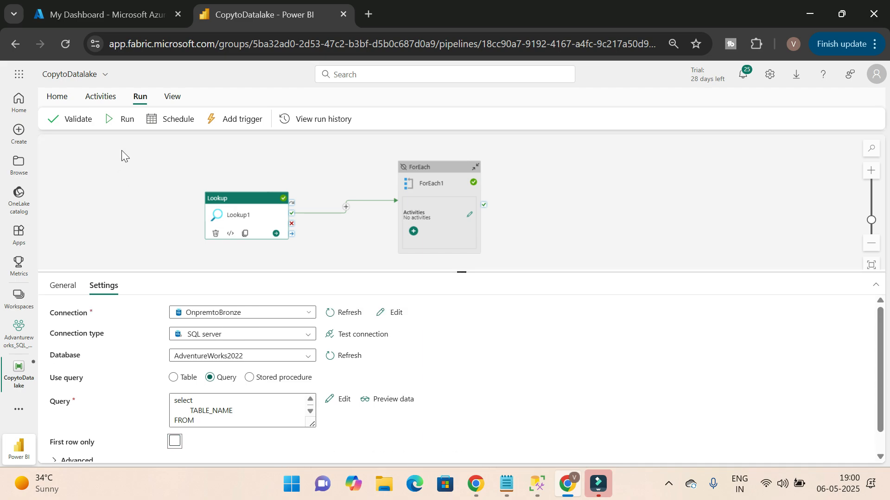
left_click(61, 101)
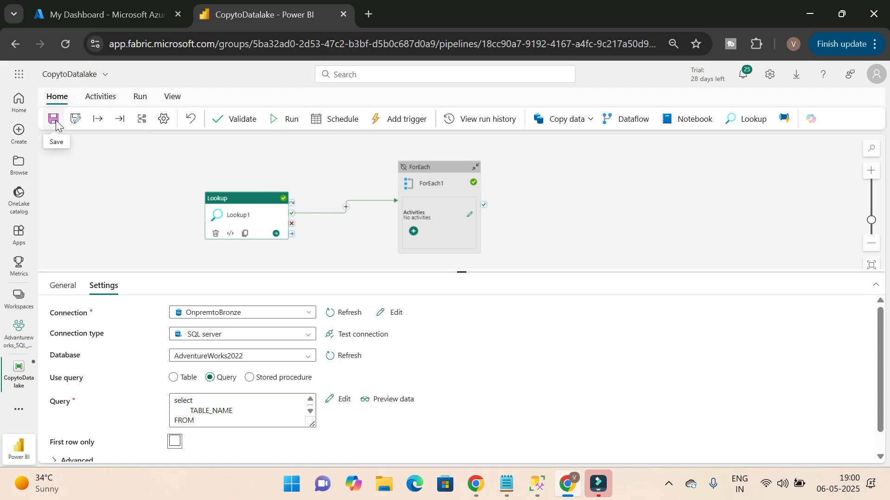
left_click(53, 119)
Step: Review the firstRow entry in Lookup1's output from the previous run, and close the output
left_click(143, 210)
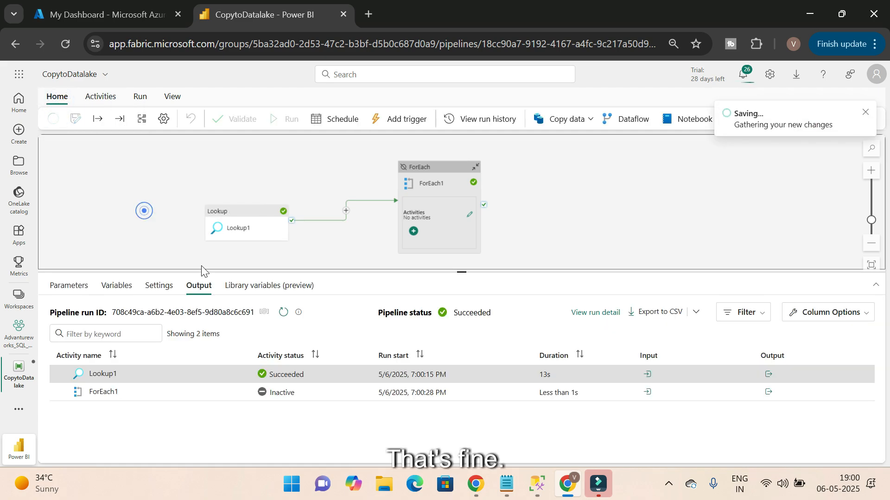
left_click(768, 375)
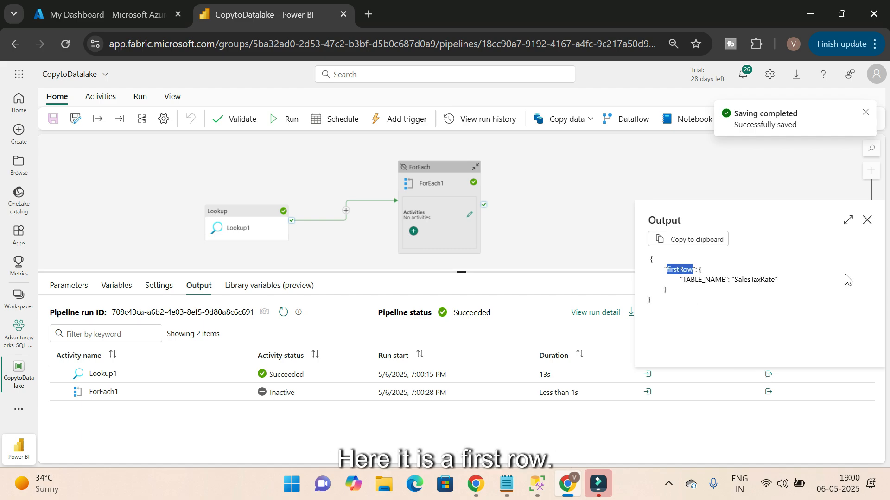
left_click(867, 220)
left_click(160, 226)
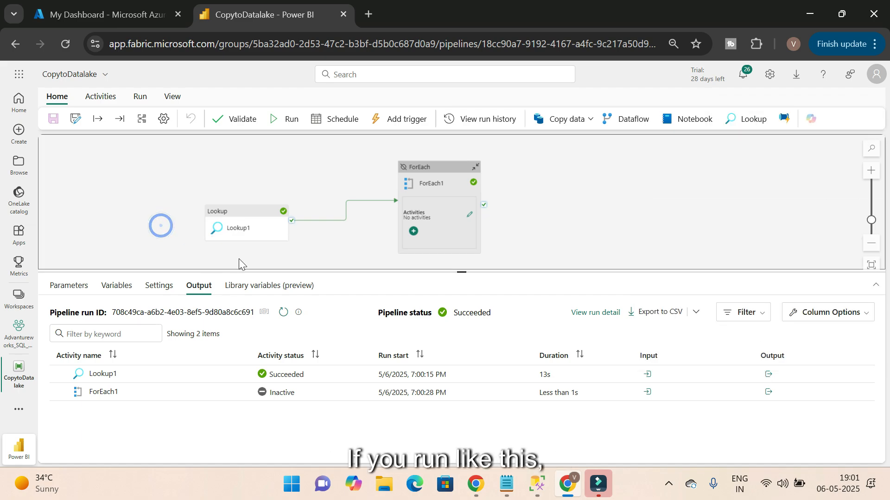
Step: Run the pipeline again and refresh the run status until Lookup1 finishes
left_click(139, 96)
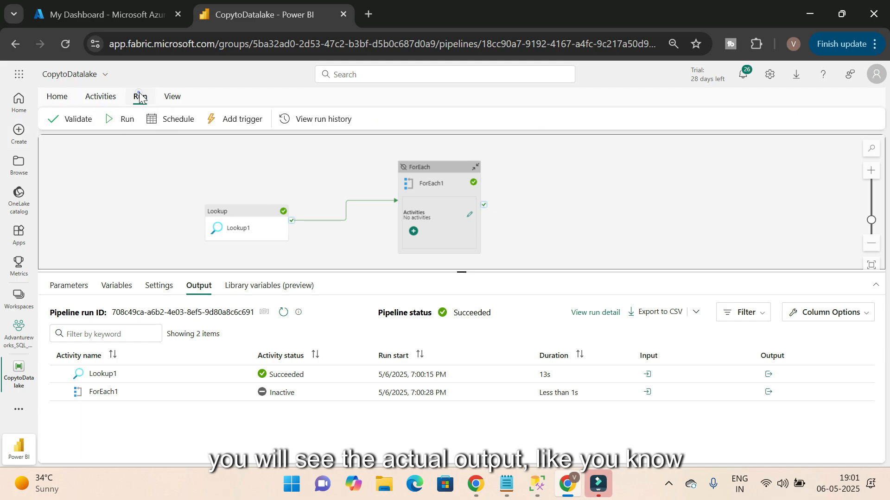
left_click(114, 120)
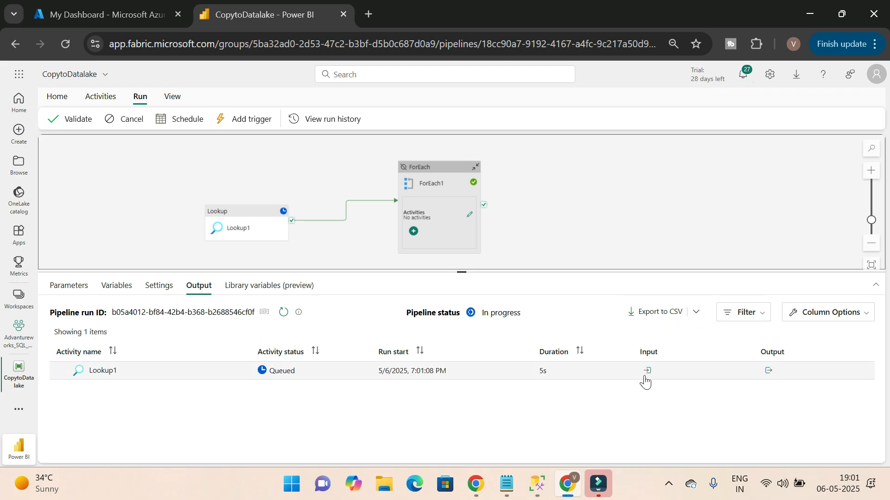
left_click(768, 372)
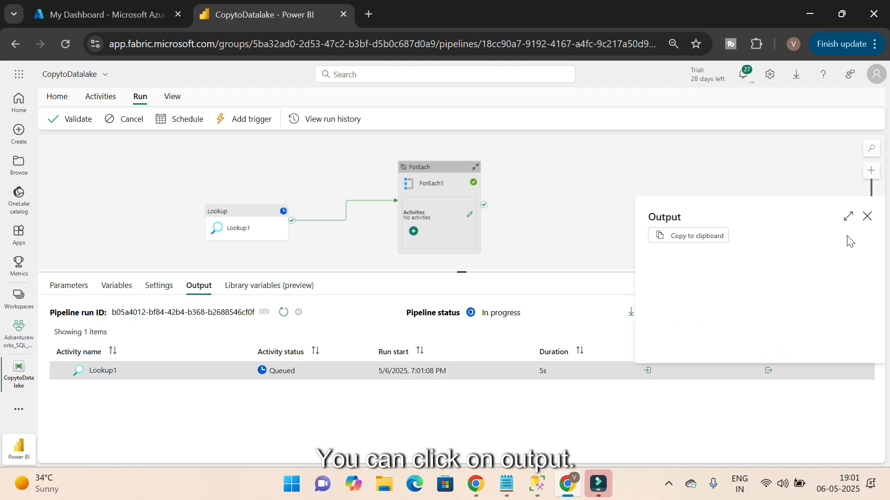
left_click(867, 217)
left_click(283, 311)
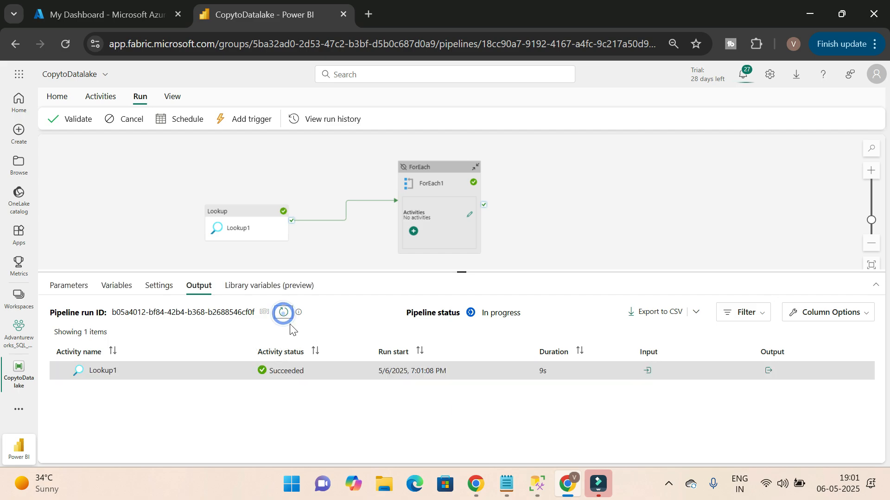
Step: Examine the value array and its list of table names in Lookup1's new output, and close the output
left_click(770, 373)
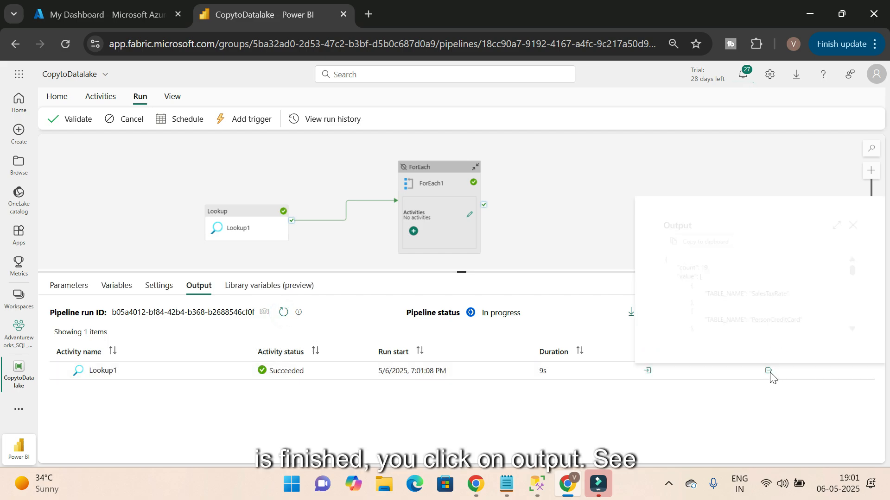
double_click(676, 276)
scroll(762, 317, "down", 5)
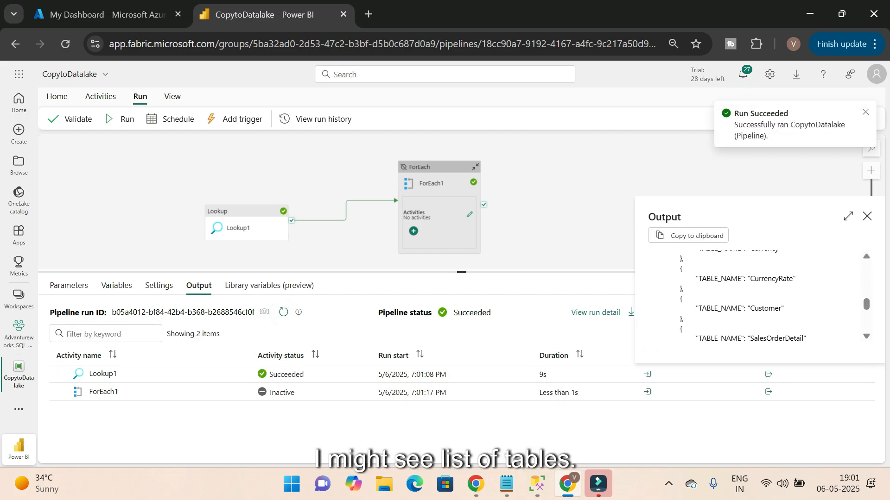
scroll(792, 287, "down", 3)
scroll(793, 287, "up", 10)
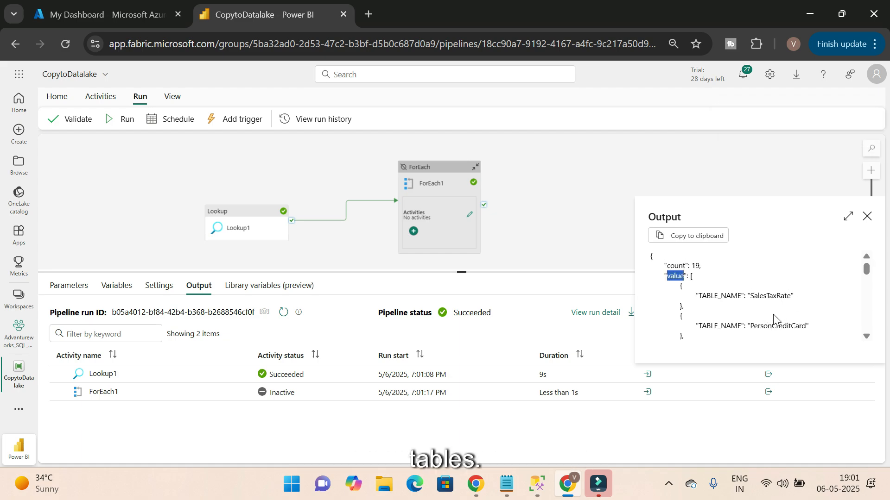
scroll(773, 319, "down", 5)
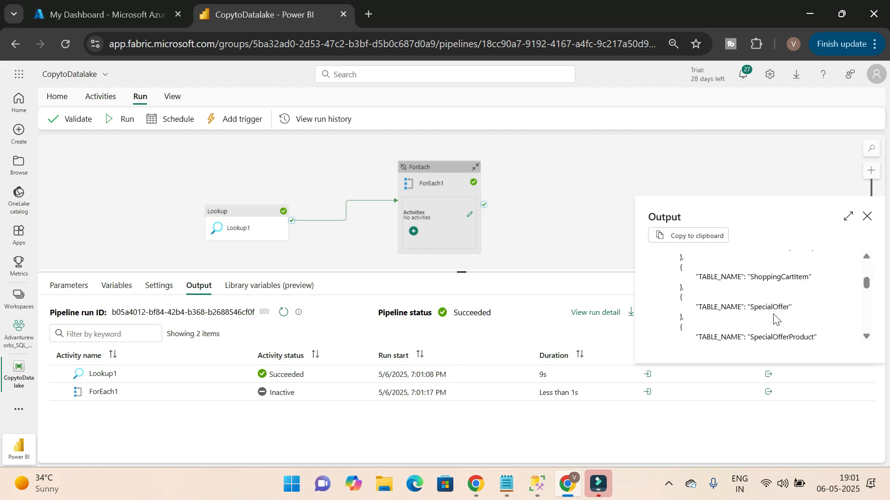
scroll(783, 323, "down", 5)
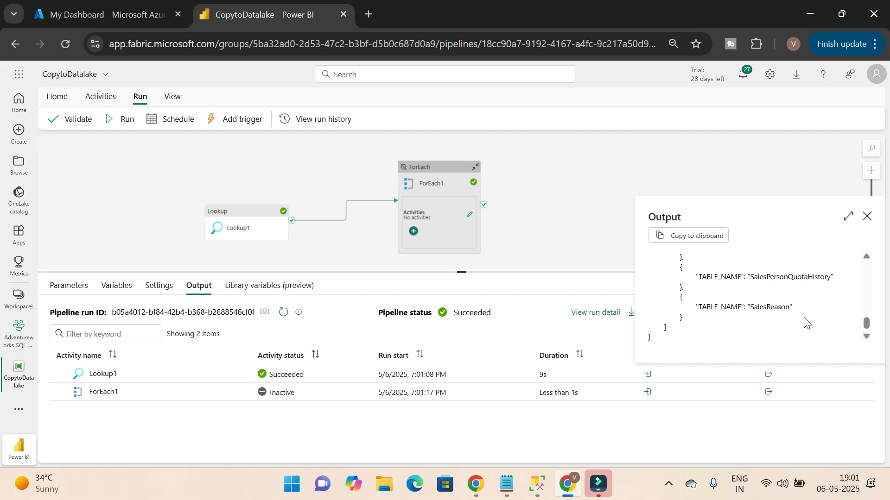
scroll(806, 322, "up", 10)
left_click(867, 216)
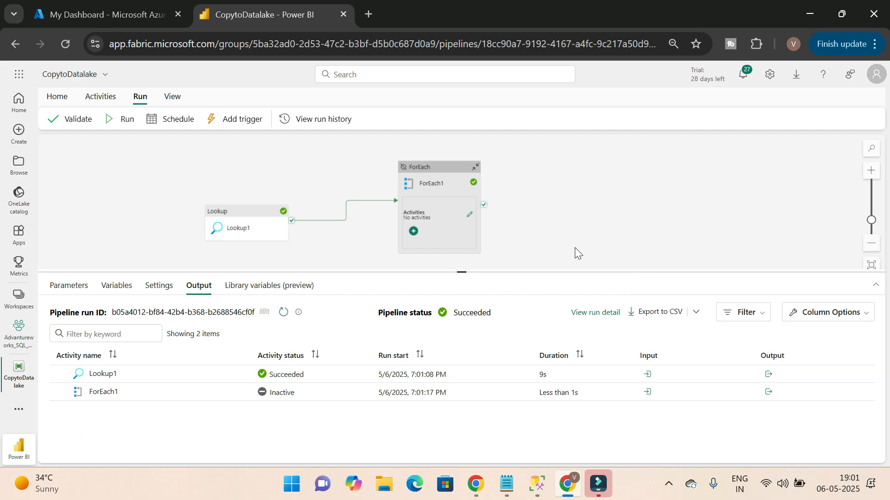
Step: Reactivate the ForEach1 activity in the pipeline
left_click(407, 170)
right_click(439, 175)
left_click(457, 208)
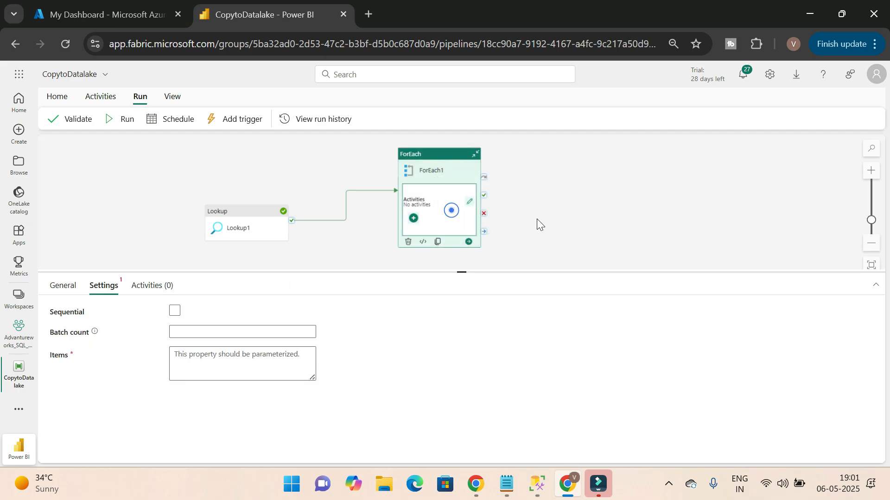
left_click(468, 203)
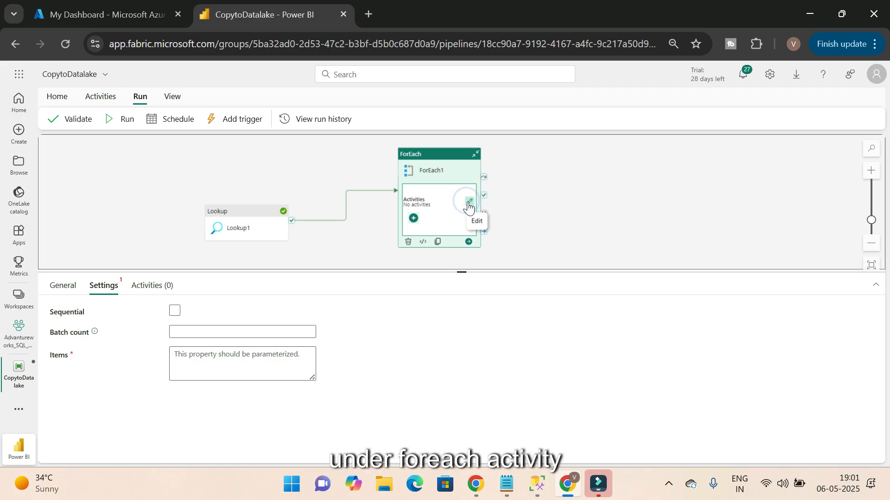
left_click(232, 366)
left_click(245, 388)
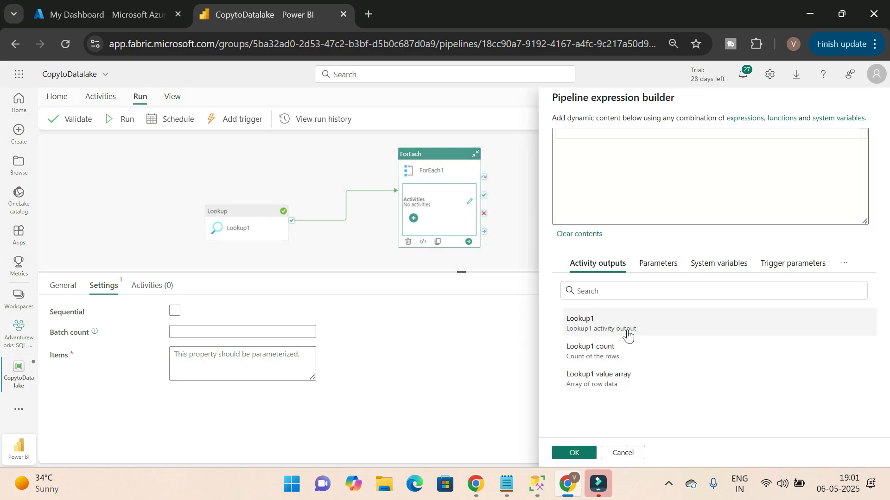
left_click(628, 334)
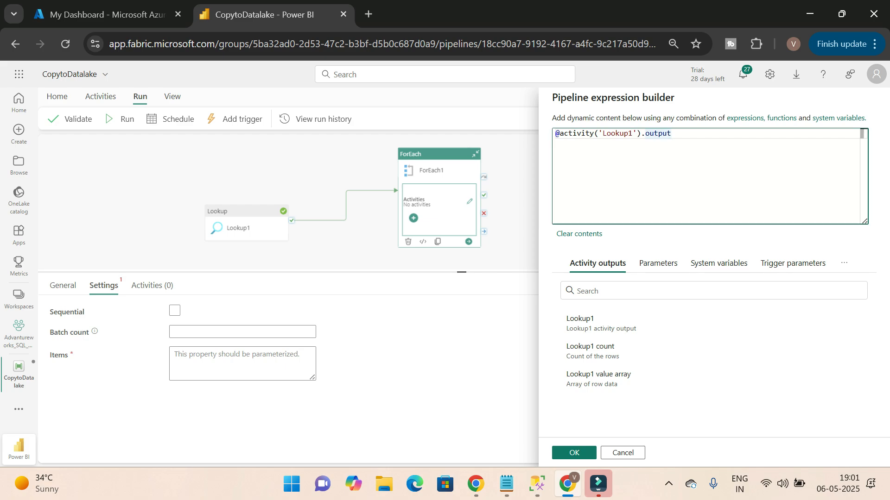
type(".value")
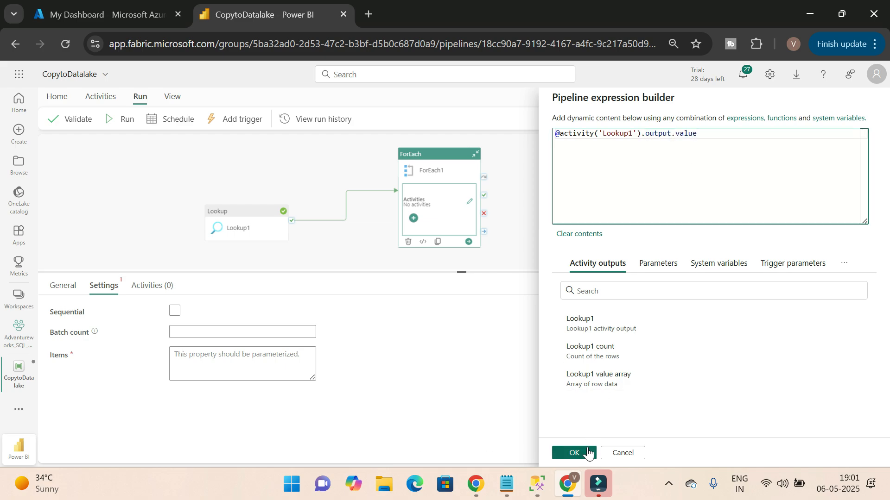
left_click(574, 453)
Step: Open ForEach1's inner canvas and add a Copy data activity inside the loop
left_click(436, 170)
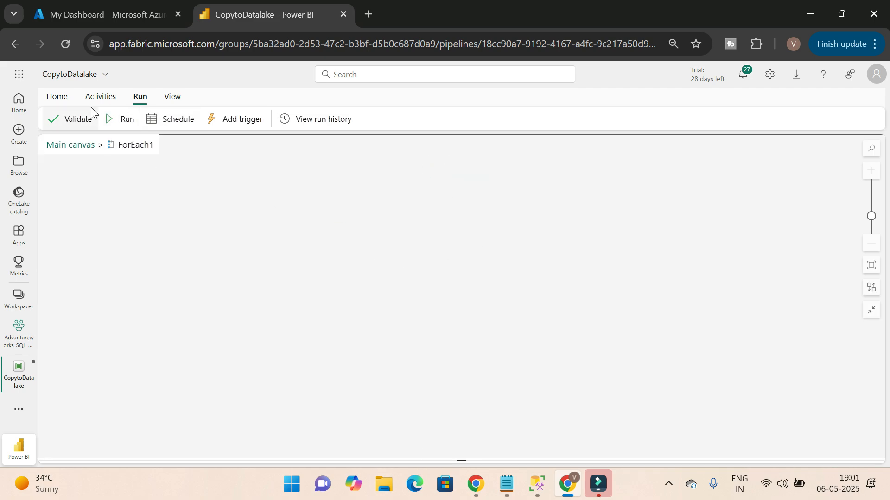
left_click(100, 97)
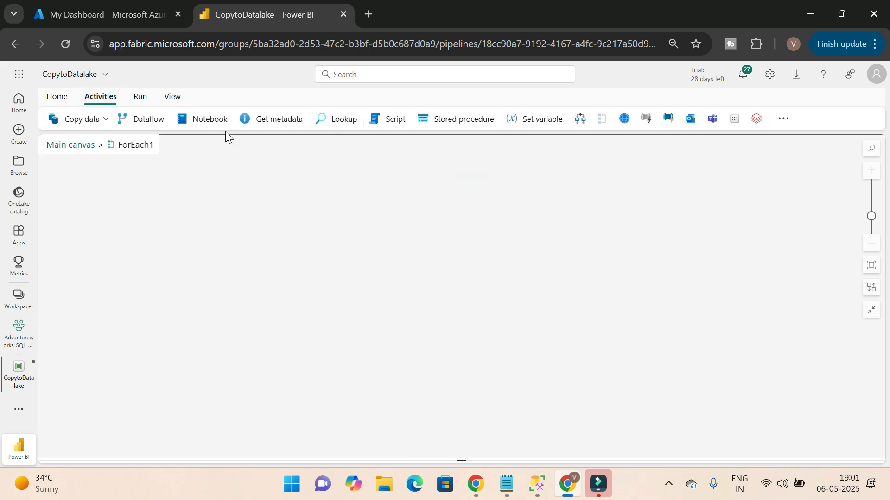
left_click(81, 122)
left_click(99, 144)
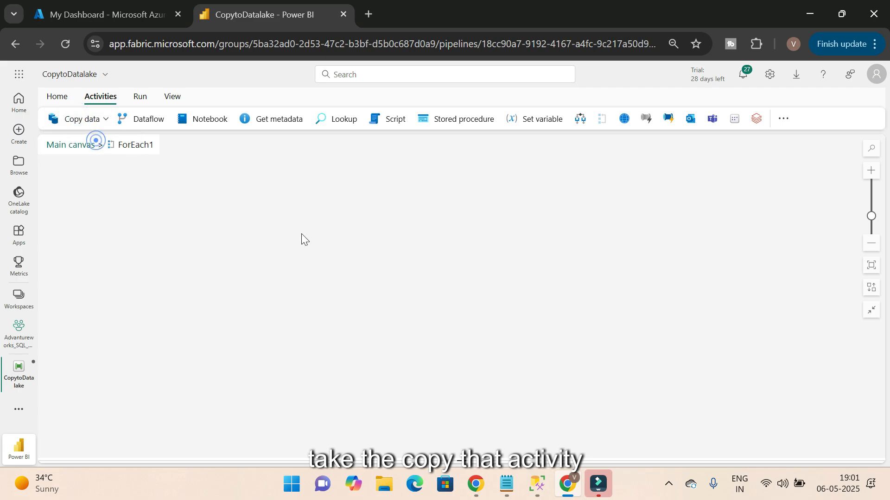
Step: Set the copy activity's source connection to OnpremtoBronze with the SQL server connection type
left_click(99, 286)
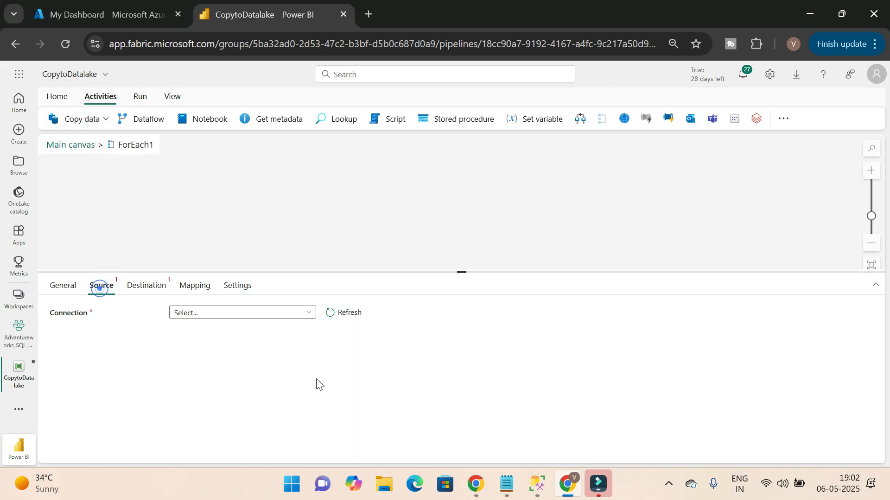
left_click(310, 319)
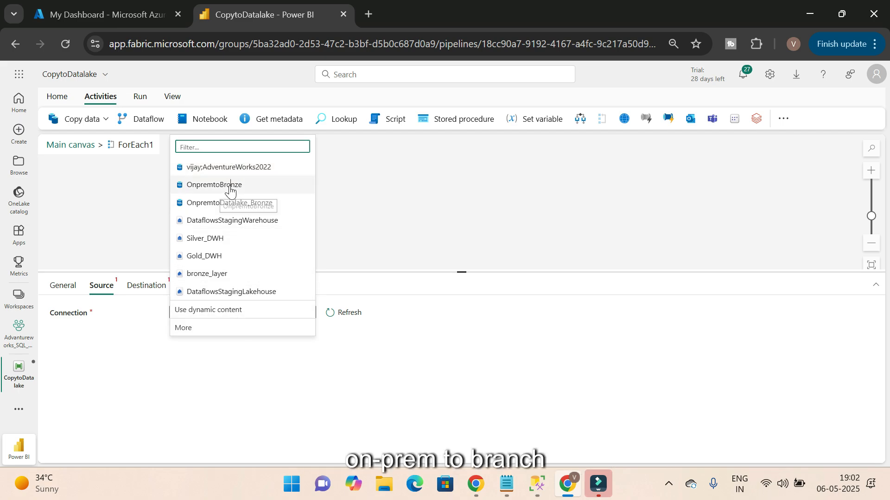
left_click(229, 187)
left_click(304, 336)
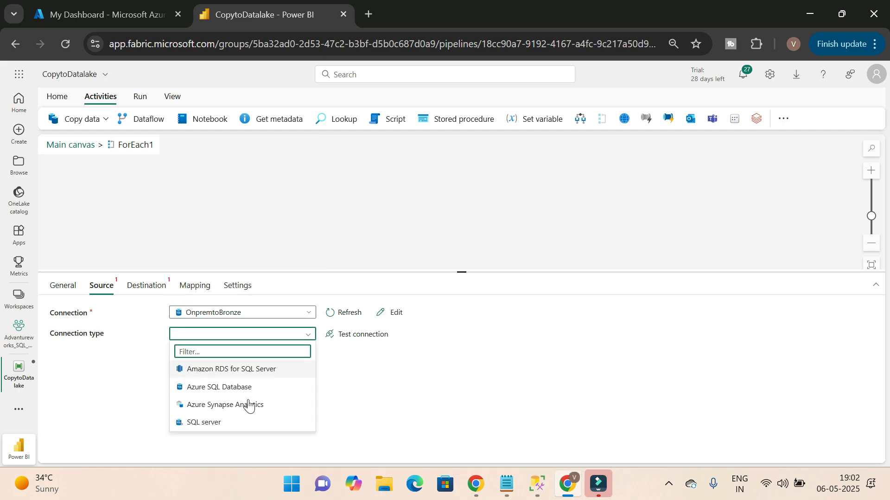
left_click(206, 423)
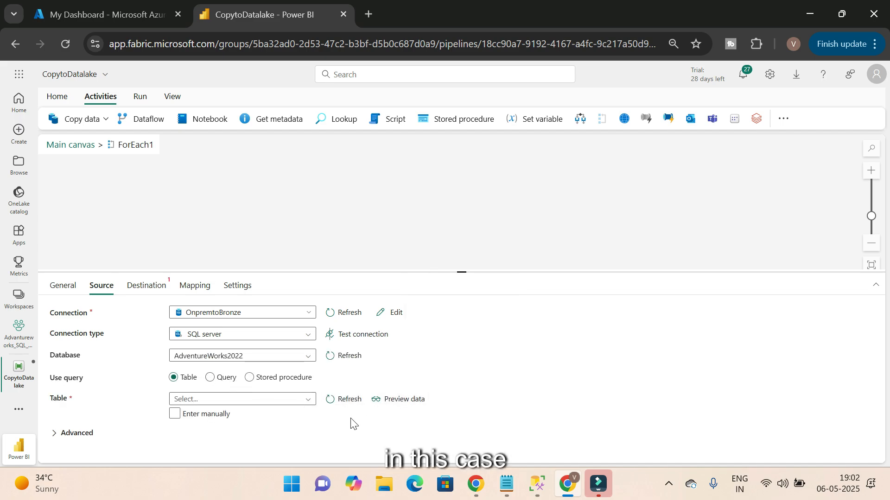
Step: Switch the source table to manual entry and set its schema name to Sales
left_click(176, 414)
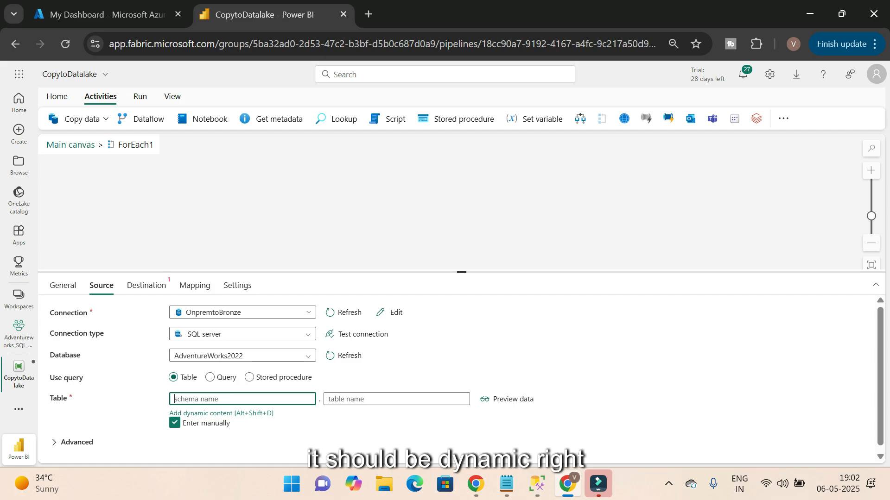
key("ctrl+v")
key("ctrl+a")
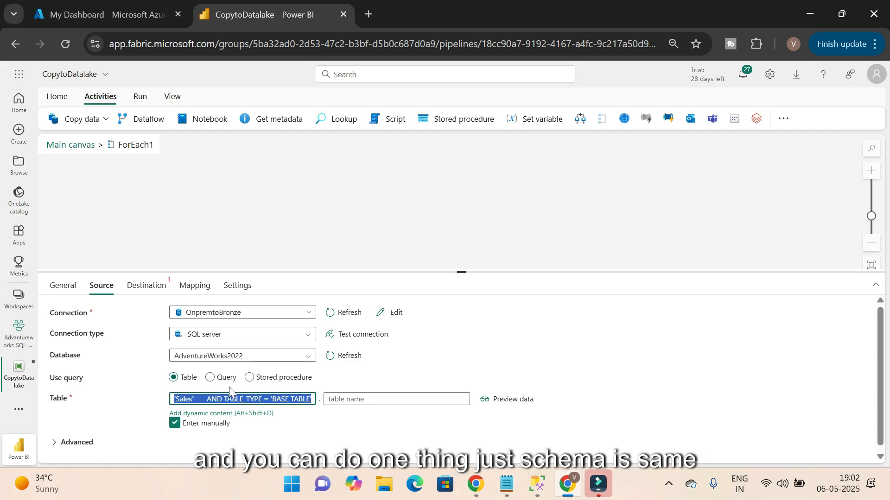
key("BackSpace")
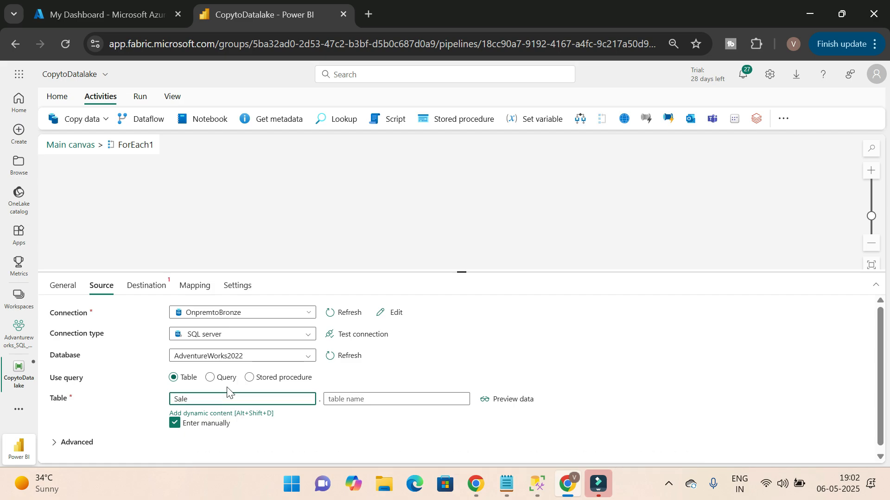
type("Sales")
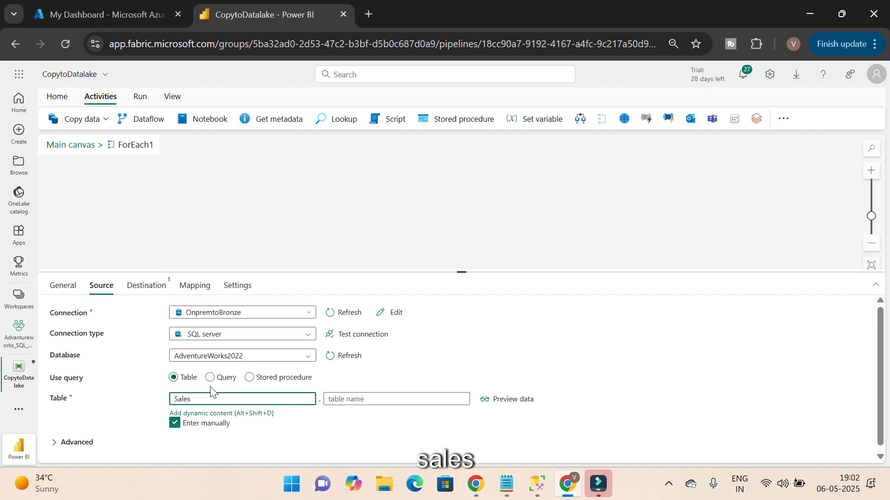
key("Tab")
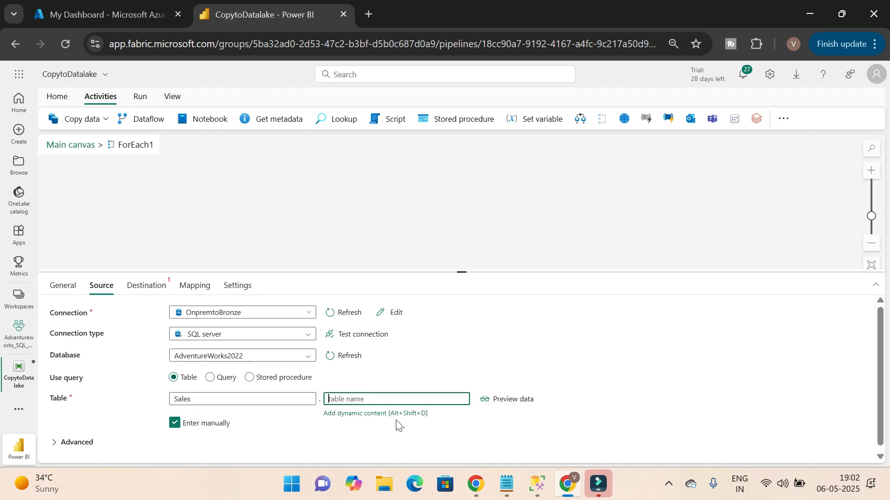
left_click(380, 413)
left_click(598, 327)
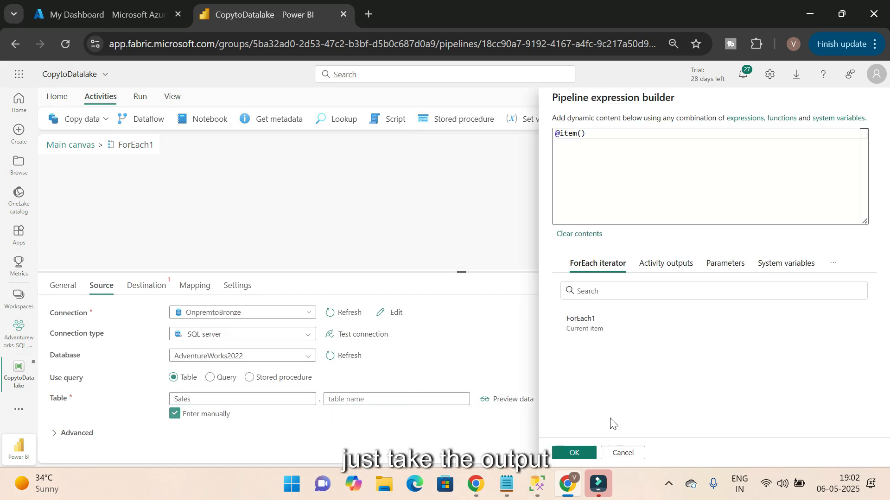
left_click(574, 453)
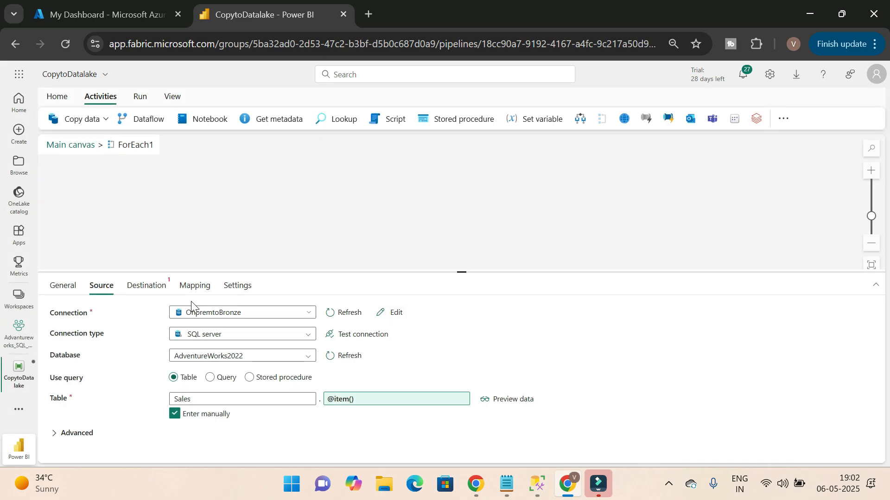
Step: Set the copy activity's destination connection to bronze_layer and its table action to Overwrite
left_click(147, 286)
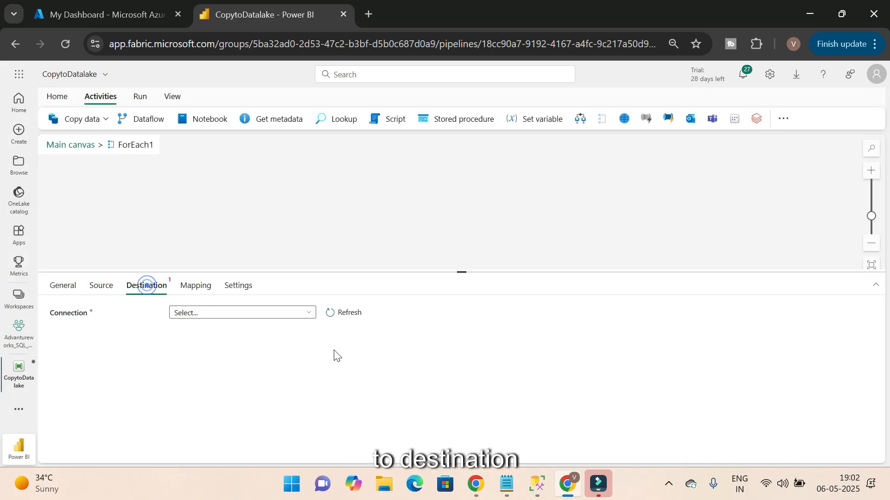
left_click(308, 314)
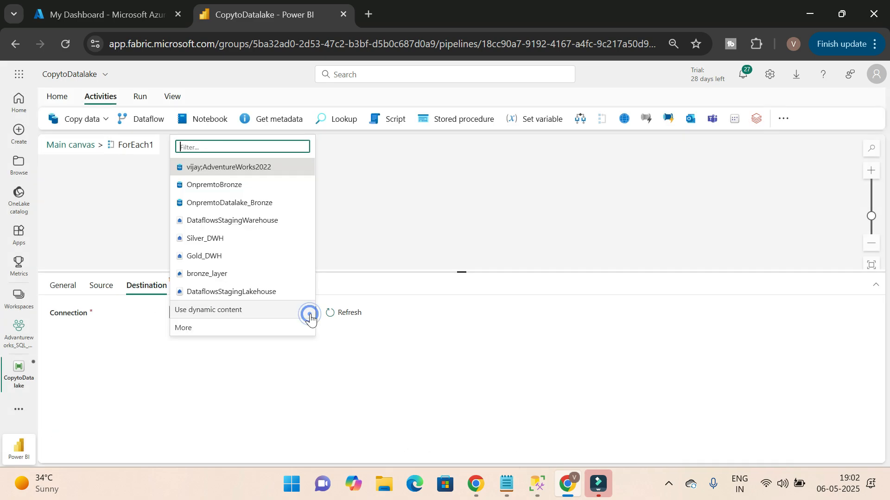
left_click(216, 277)
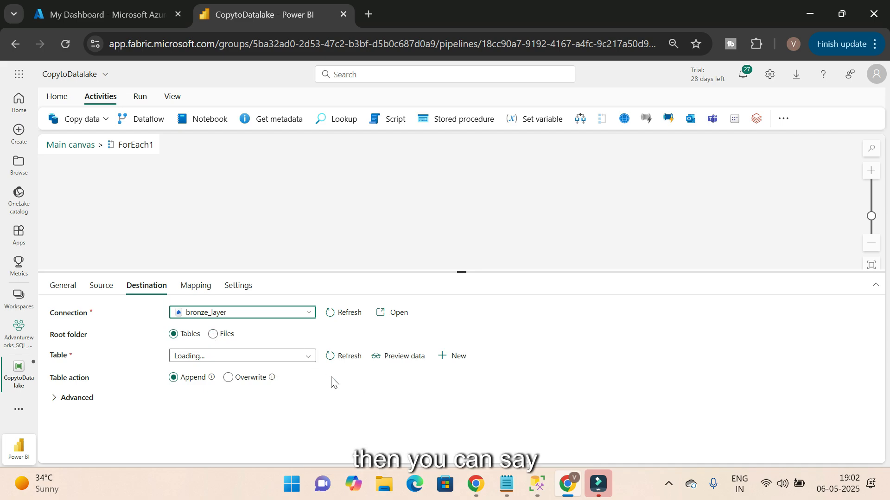
left_click(235, 382)
left_click(314, 357)
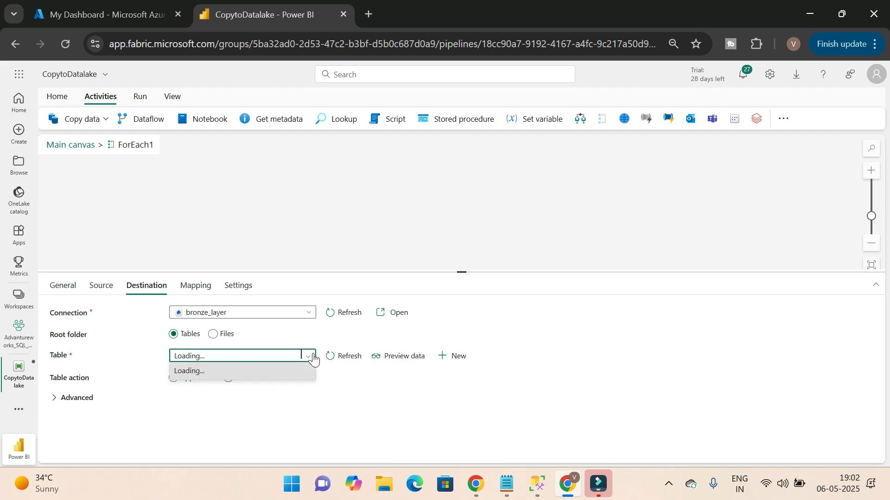
left_click(382, 394)
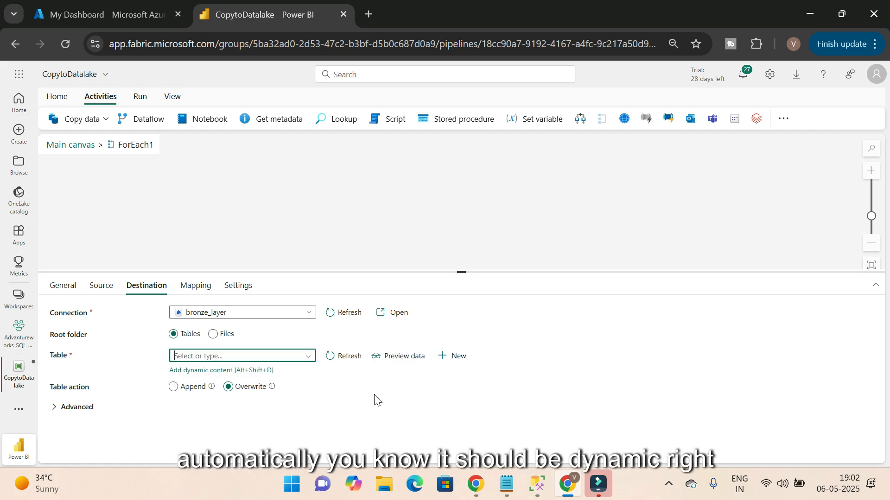
left_click(211, 371)
left_click(602, 336)
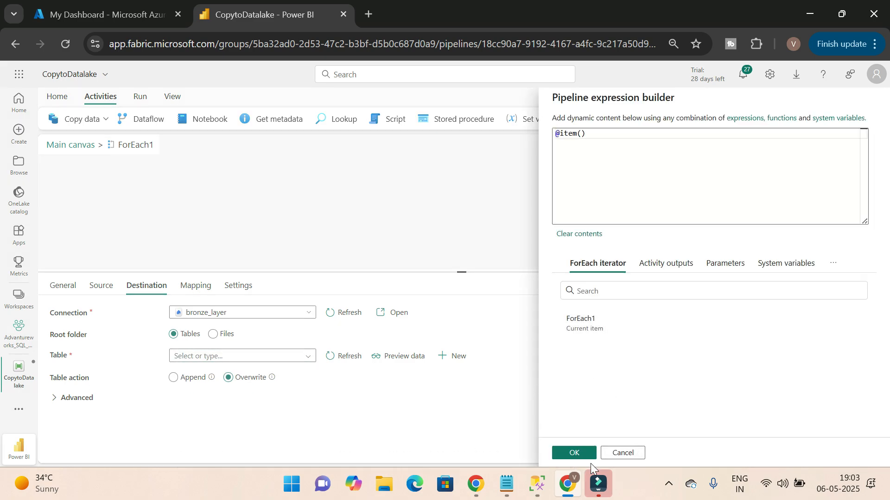
left_click(584, 453)
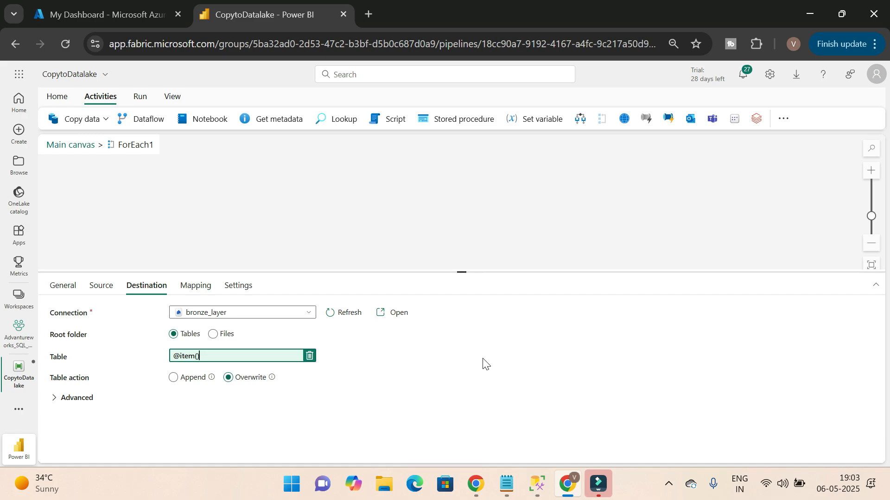
left_click(491, 366)
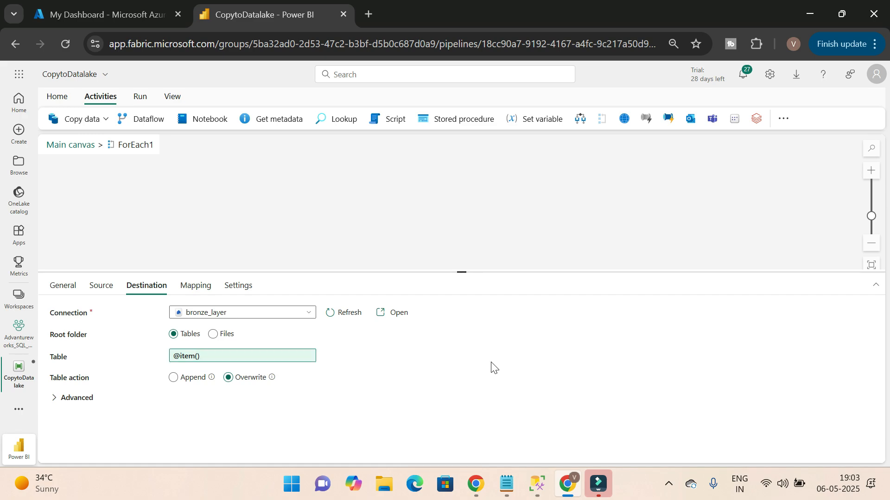
Step: Turn off manual entry for the source table, check the list of selectable tables, and restore manual entry
left_click(96, 287)
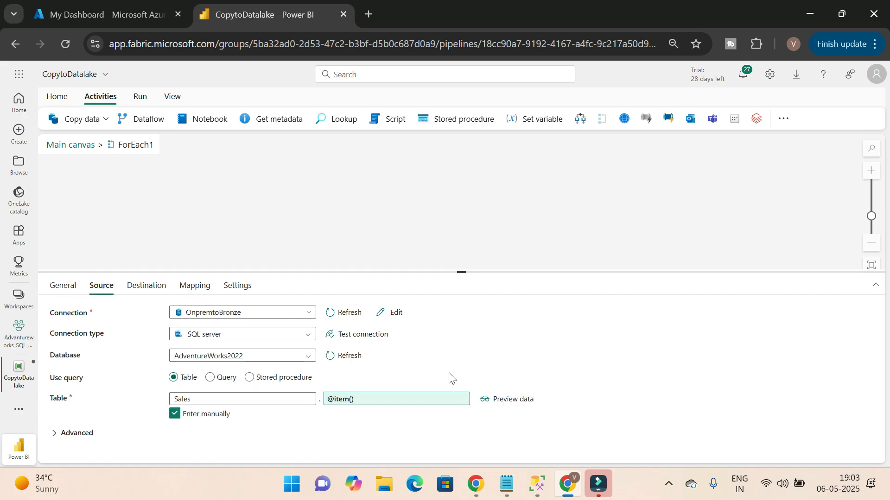
left_click(174, 415)
left_click(309, 401)
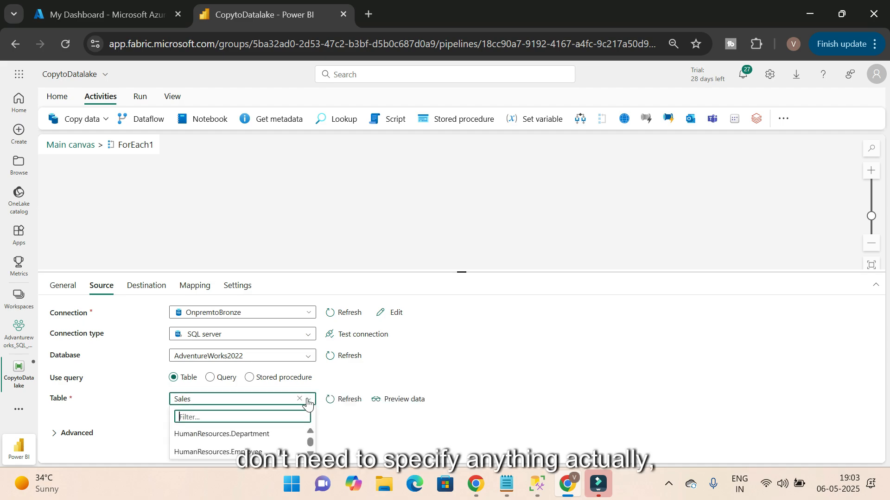
left_click(334, 437)
left_click(235, 400)
scroll(304, 423, "down", 1)
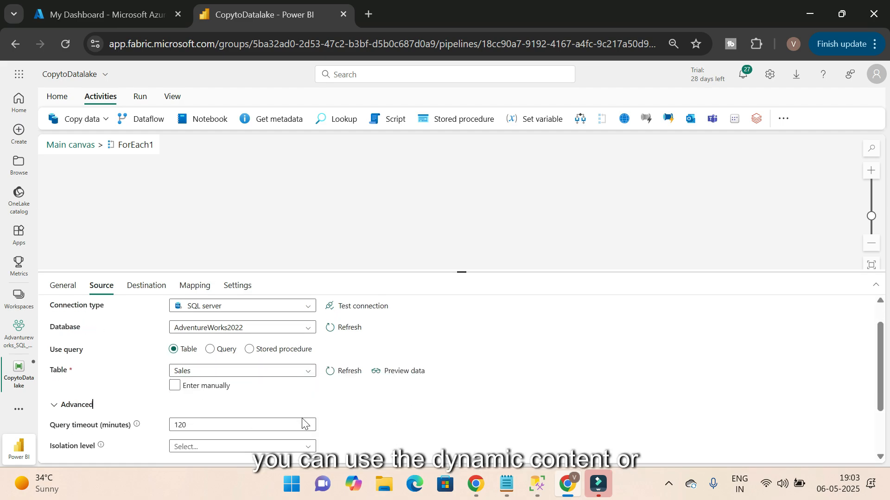
scroll(223, 380, "down", 2)
left_click(185, 417)
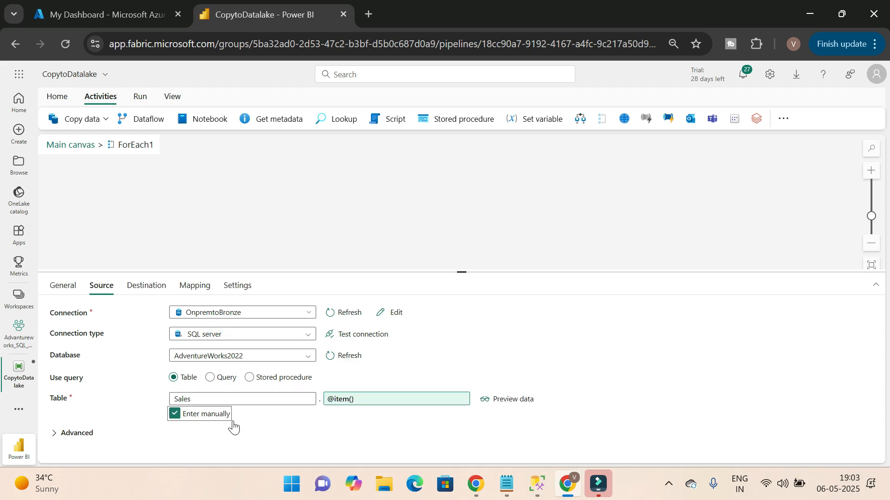
left_click(362, 433)
scroll(598, 419, "down", 2)
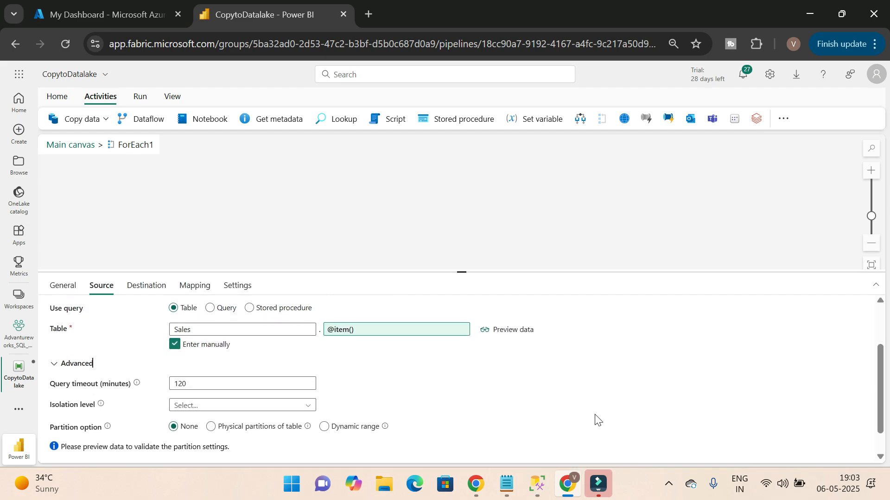
left_click(514, 331)
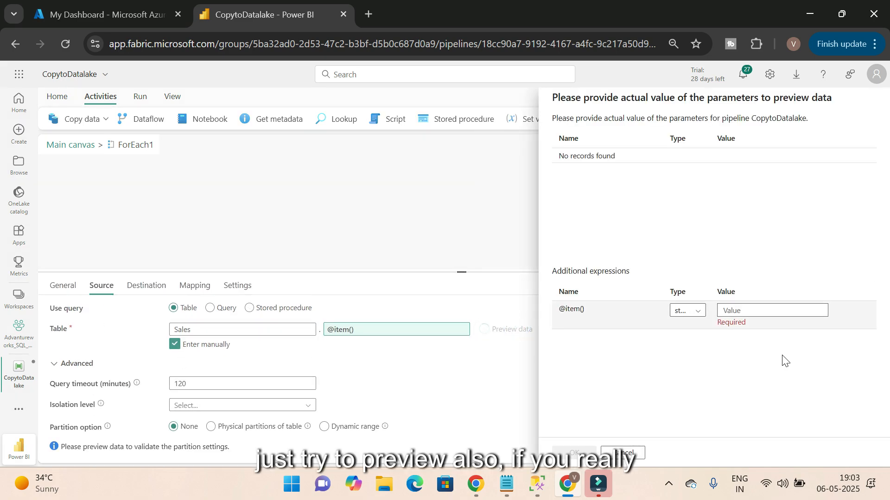
left_click(770, 310)
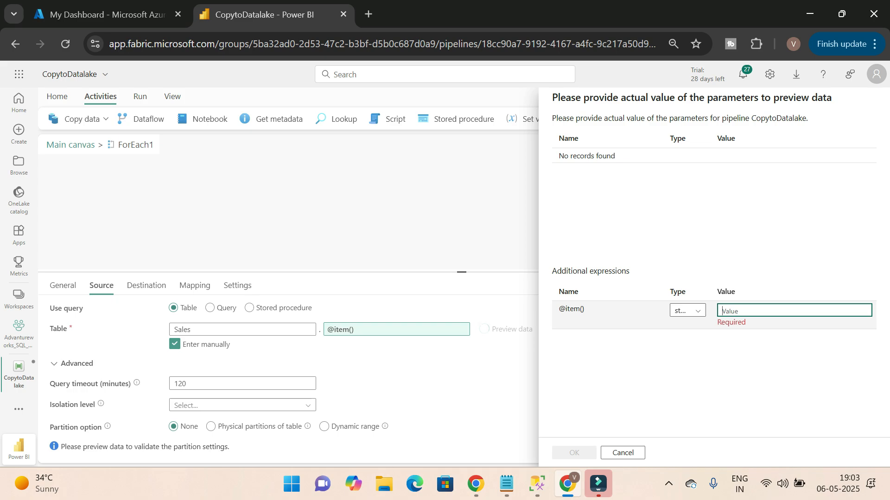
left_click(687, 311)
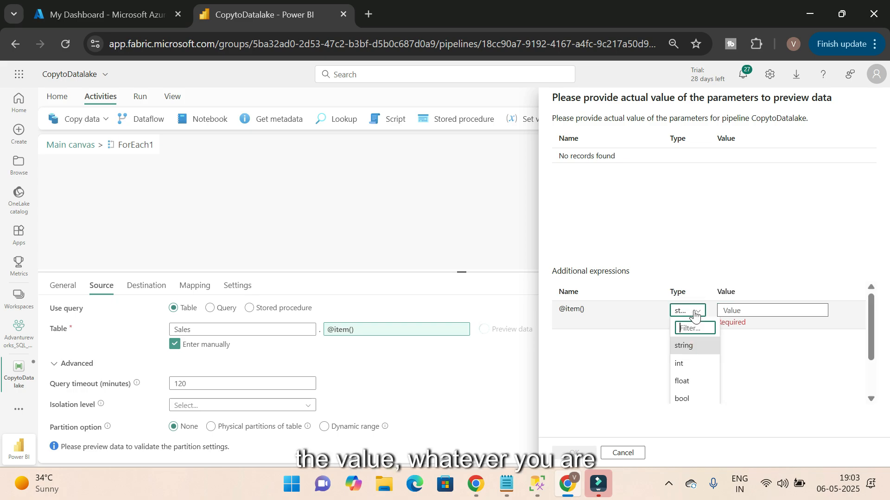
left_click(766, 385)
left_click(622, 453)
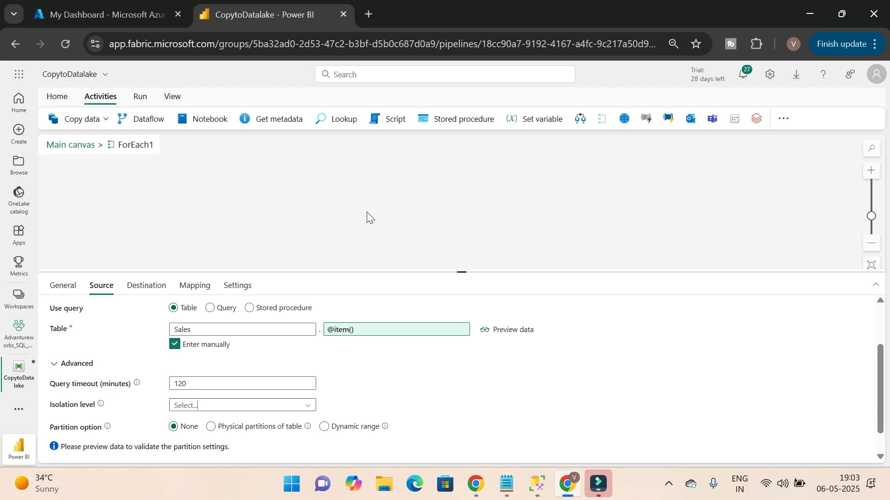
Step: Save the pipeline with the configured ForEach1 copy activity and return to the main canvas
left_click(872, 266)
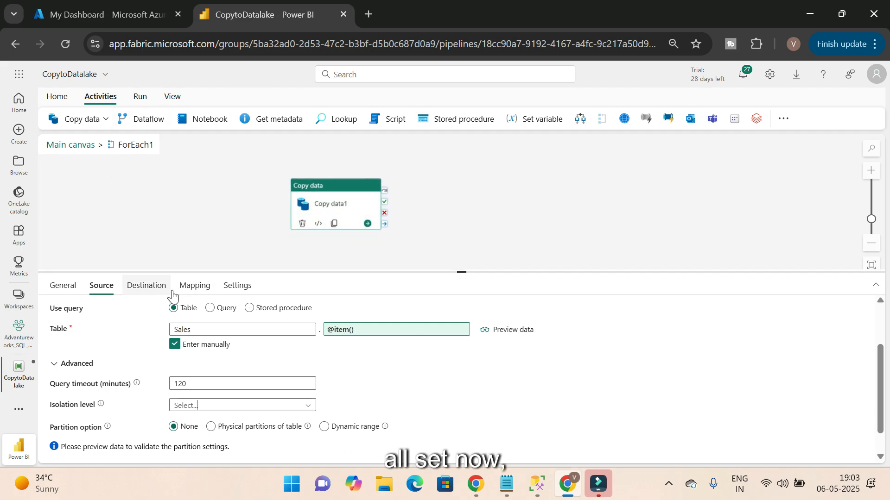
left_click(58, 98)
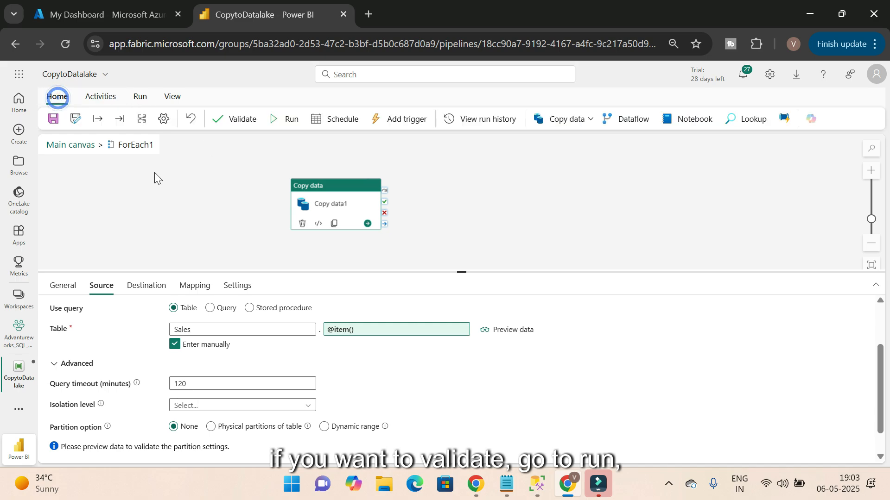
left_click(53, 119)
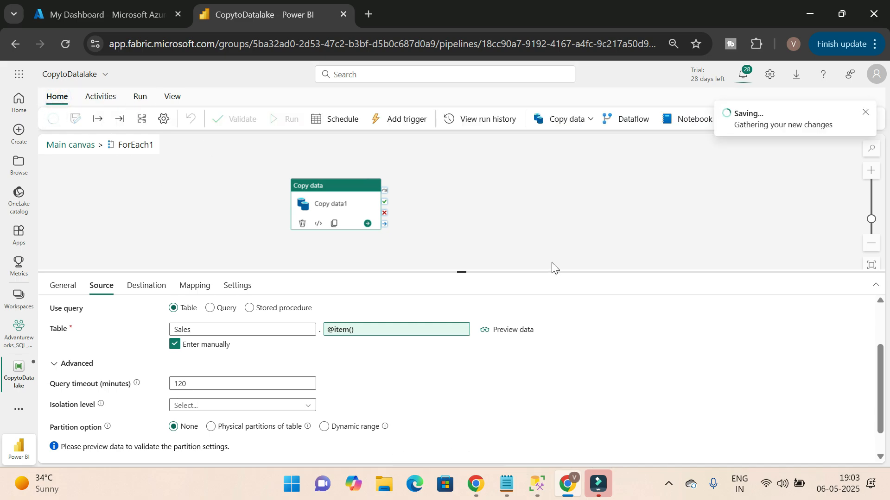
left_click(64, 147)
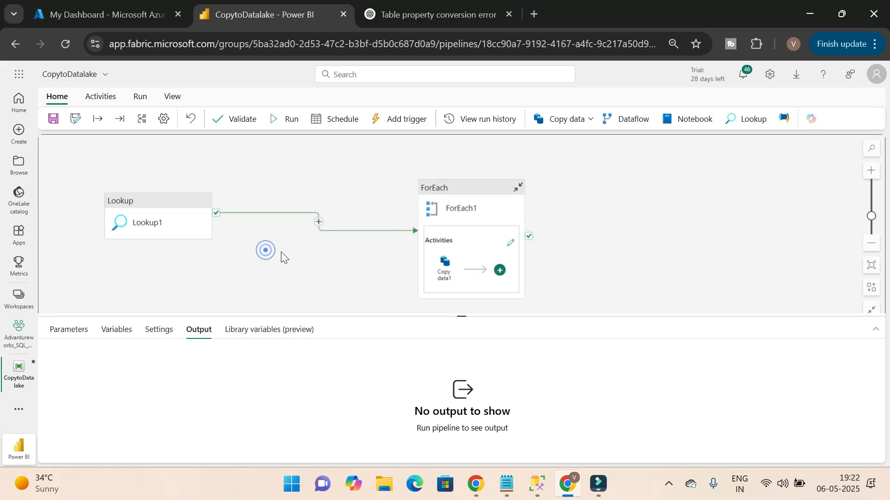
Step: Save and run the CopytoDatalake pipeline, enlarge the run output area, and refresh the activity statuses
left_click(141, 98)
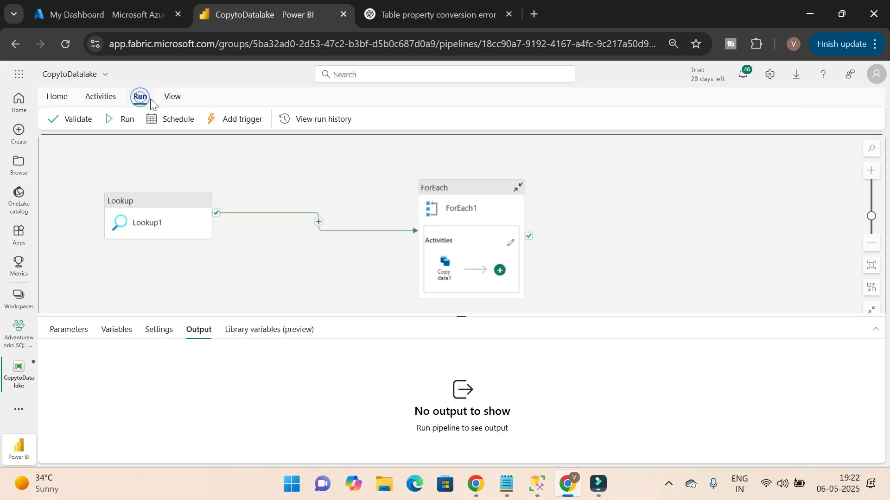
left_click(122, 119)
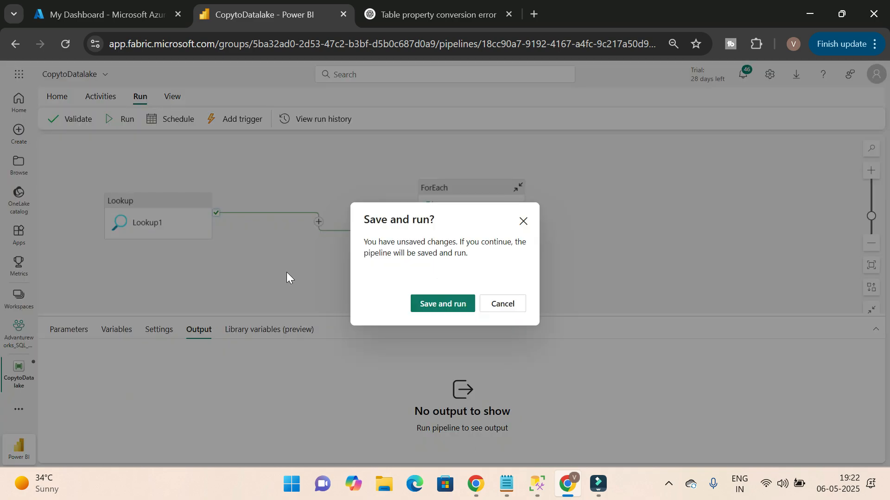
left_click(444, 310)
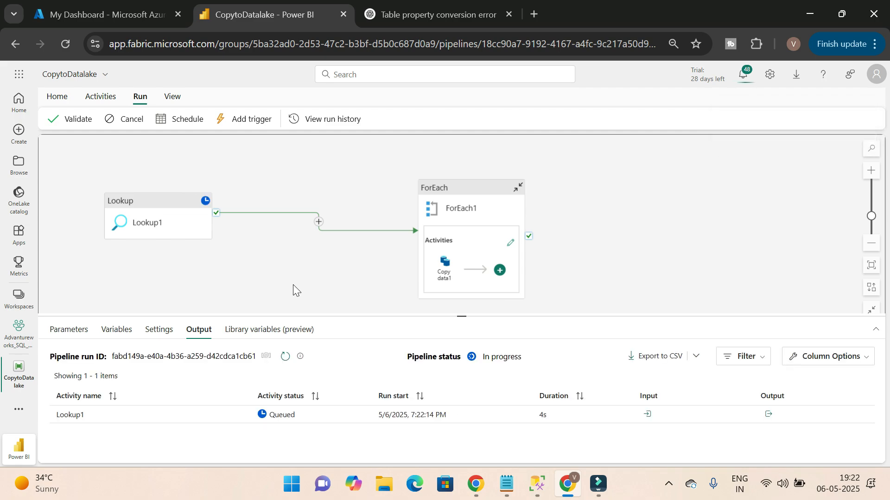
left_click_drag(463, 318, 461, 270)
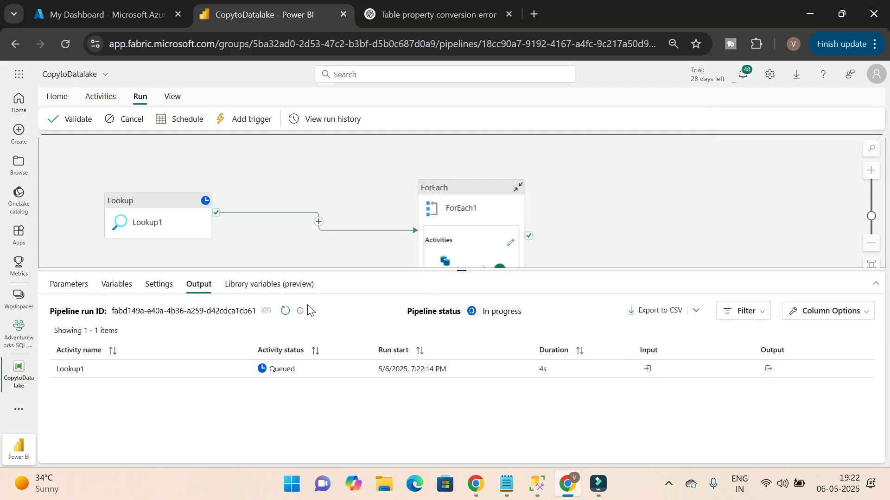
left_click(286, 311)
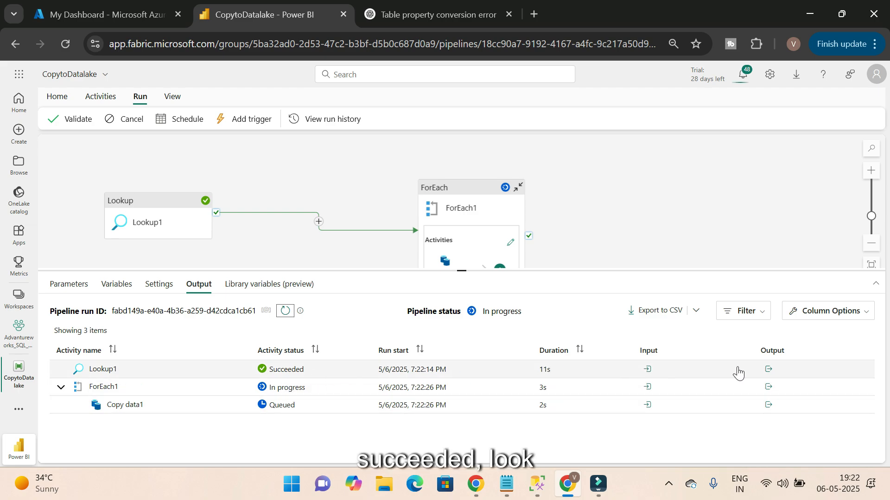
Step: Check the table count in the Lookup1 output, and cancel the running pipeline
left_click(769, 371)
left_click(716, 267)
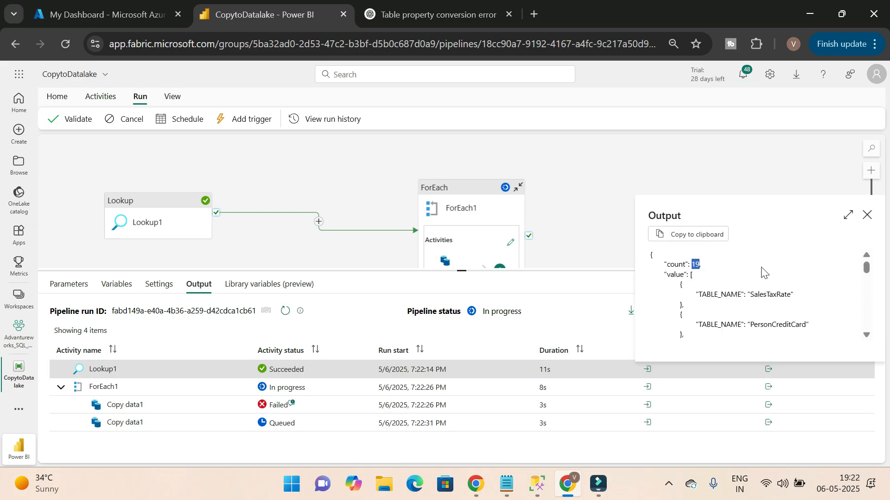
left_click(868, 216)
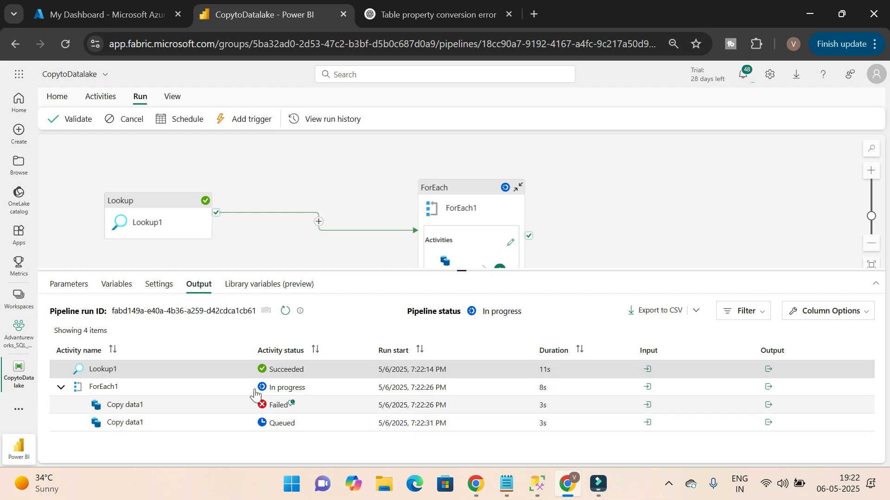
left_click(124, 123)
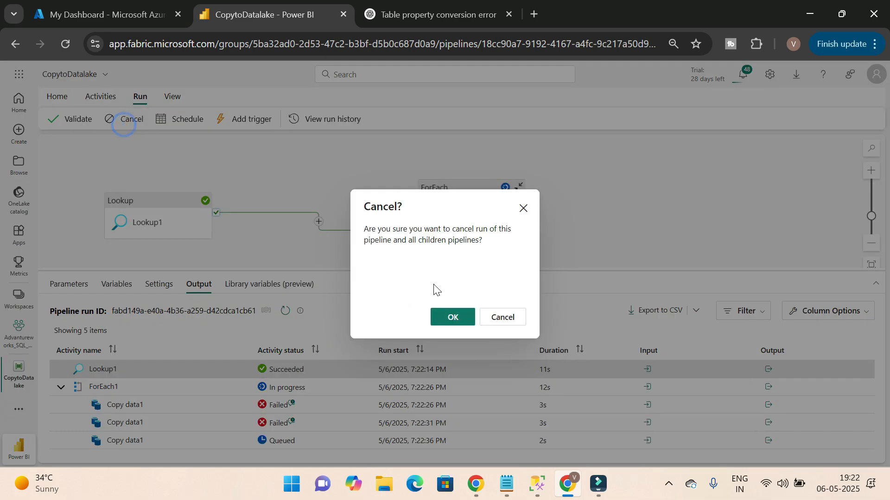
left_click(450, 318)
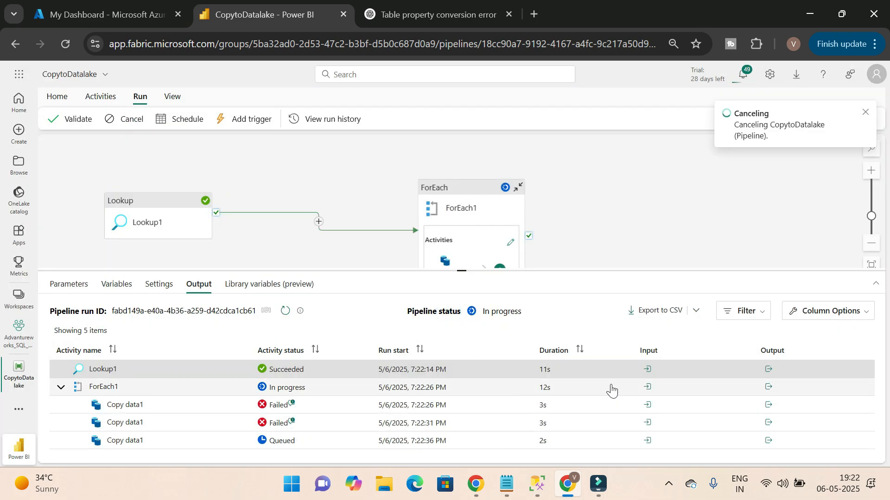
Step: Examine the first failed Copy data1 run's full input, especially the table name passed under the source's type properties
left_click(648, 407)
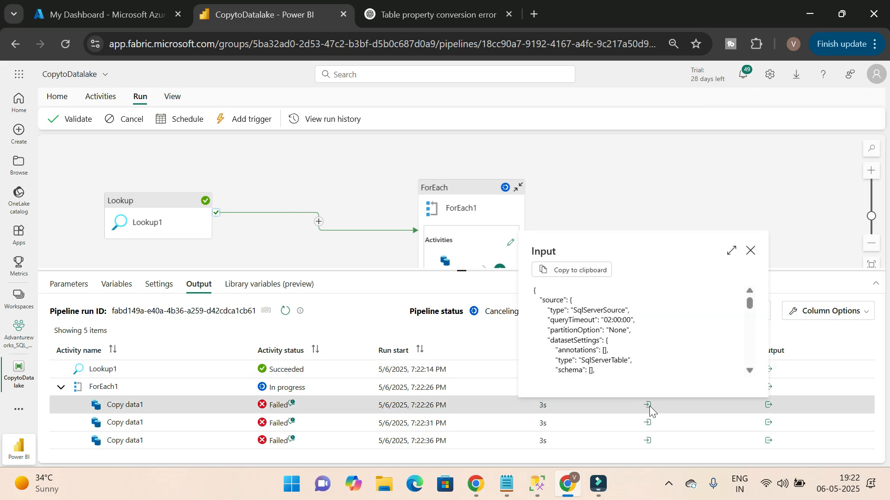
left_click(733, 253)
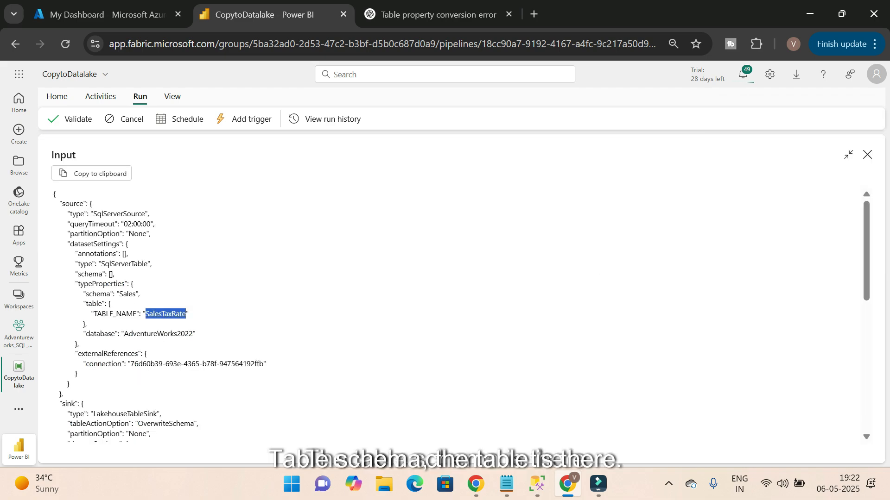
left_click(178, 315)
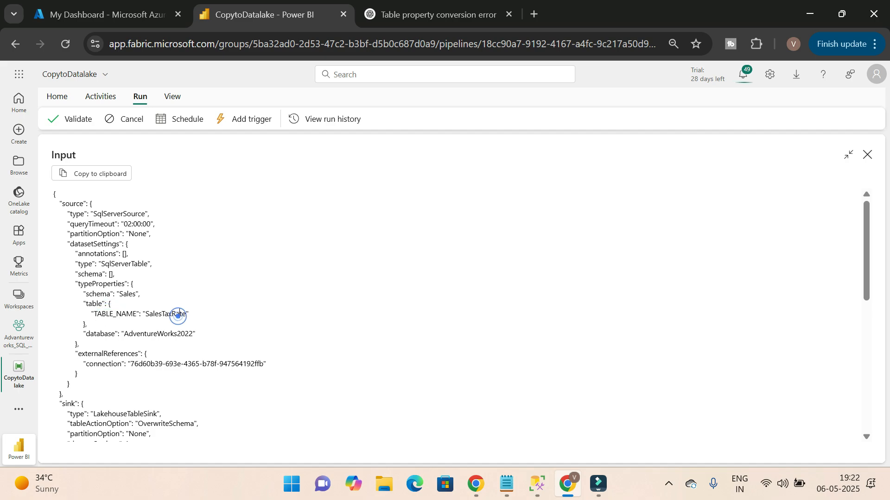
double_click(120, 315)
left_click(187, 313)
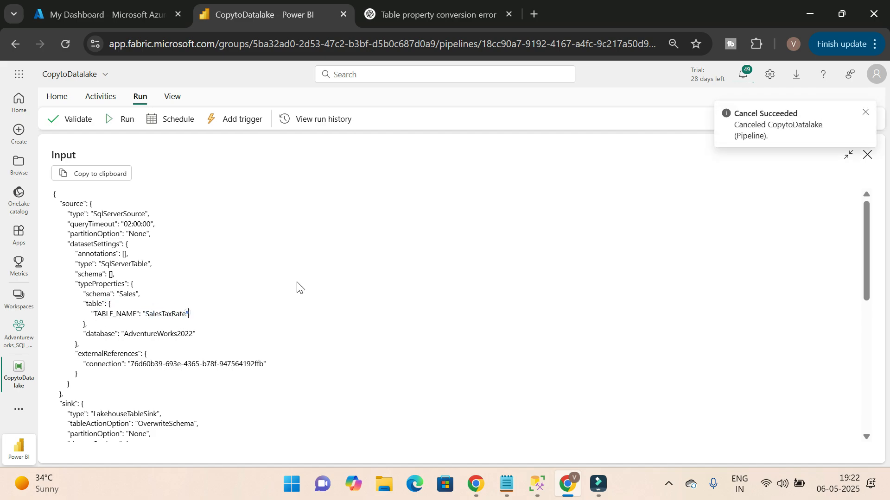
left_click(866, 154)
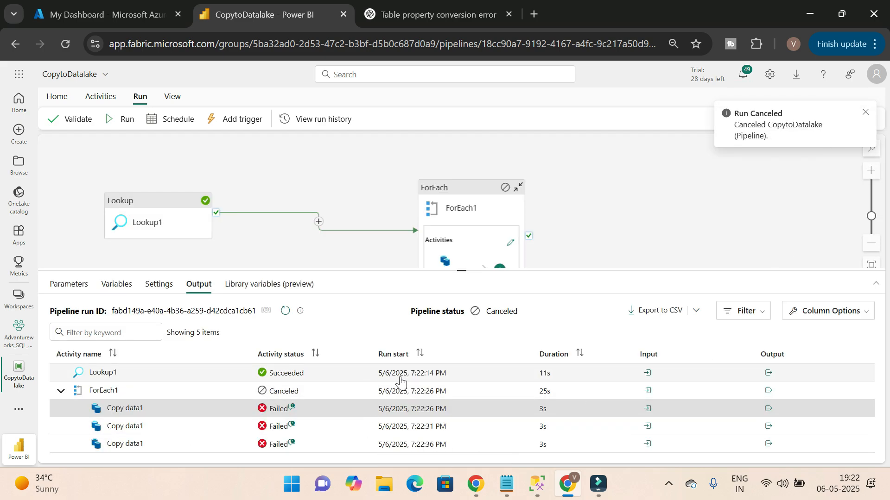
Step: Examine the full Lookup1 output, focusing on the value array and the TABLE_NAME key of its elements
left_click(769, 373)
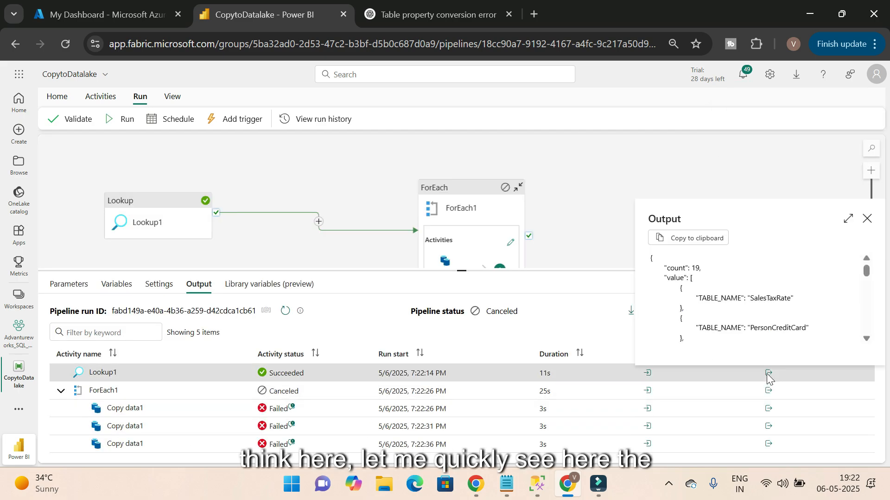
left_click(849, 218)
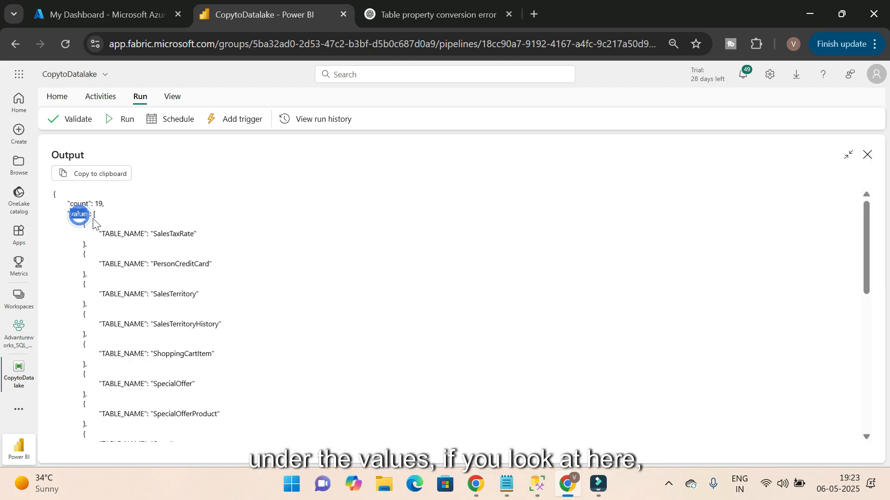
left_click_drag(97, 214, 112, 239)
double_click(119, 237)
left_click(217, 220)
double_click(116, 237)
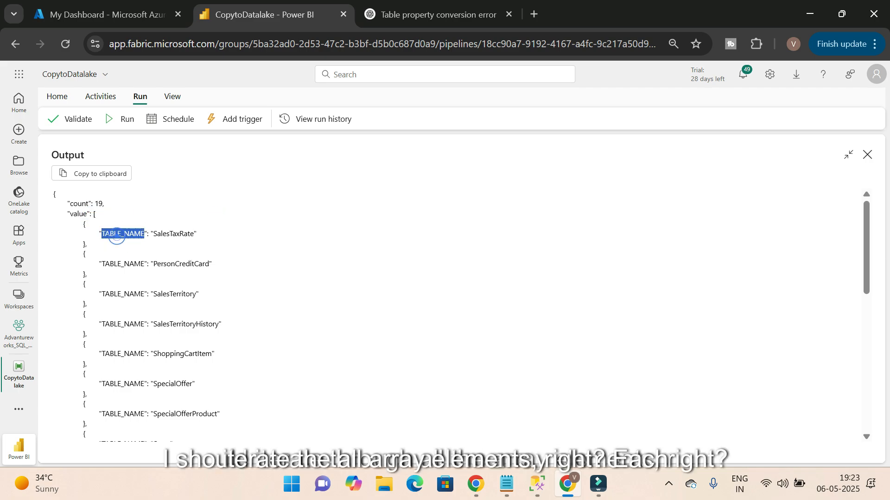
left_click(223, 234)
double_click(126, 236)
left_click(149, 210)
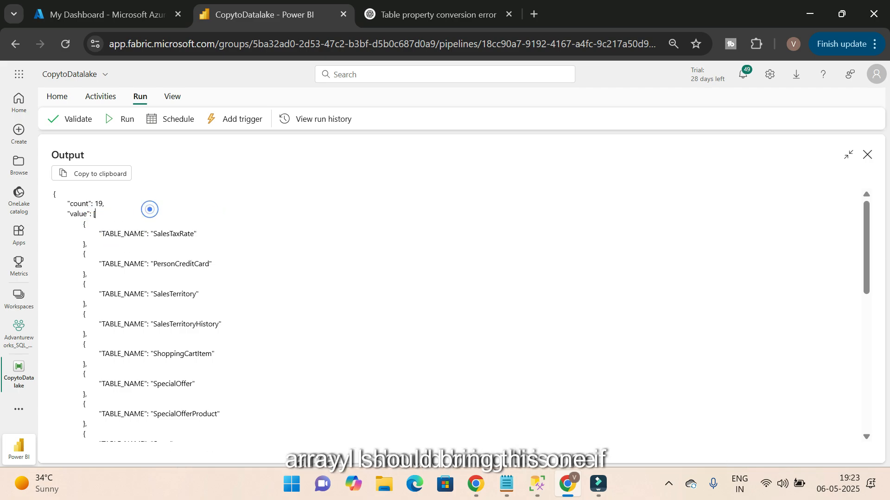
left_click(94, 215)
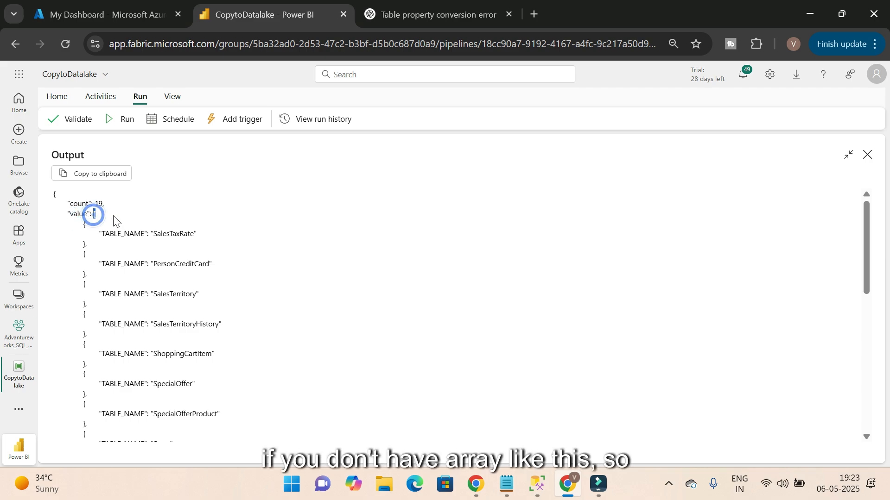
left_click(133, 225)
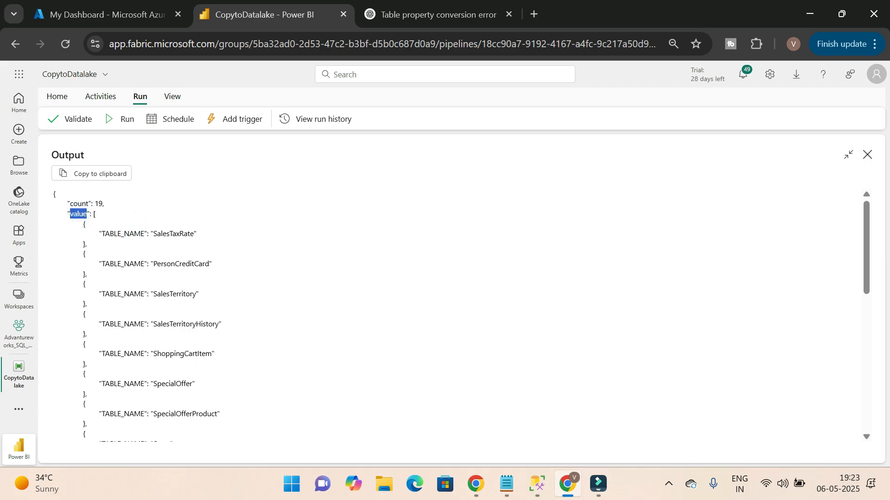
left_click(180, 234)
left_click(869, 159)
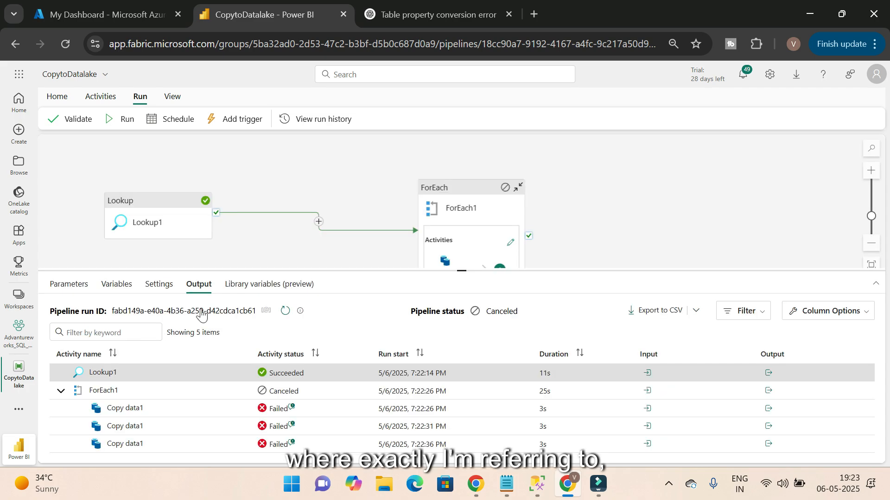
Step: Review the copy activity's source table and the ForEach1 items expression, leaving both unchanged
left_click(491, 204)
left_click(446, 249)
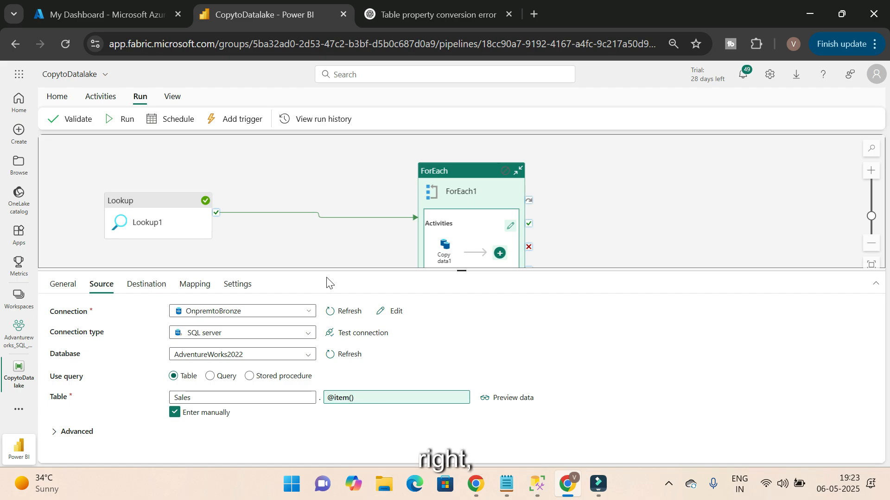
left_click(369, 249)
left_click(462, 206)
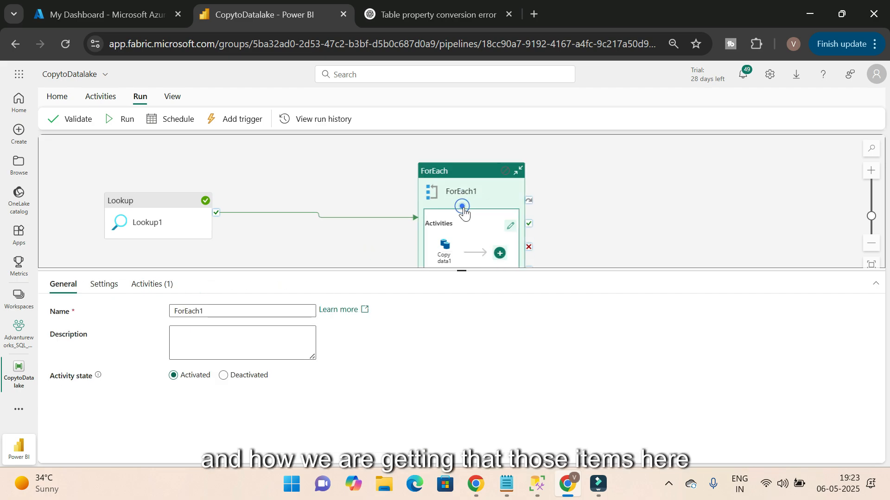
left_click(104, 284)
left_click(278, 331)
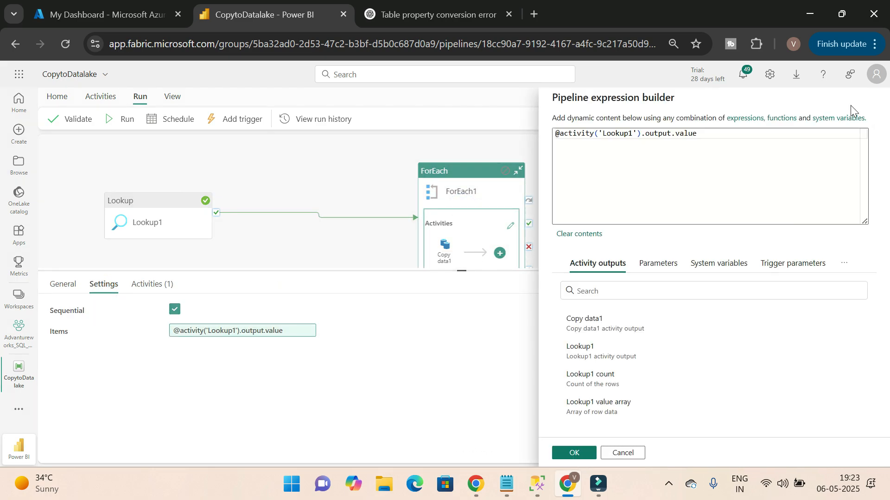
left_click(623, 452)
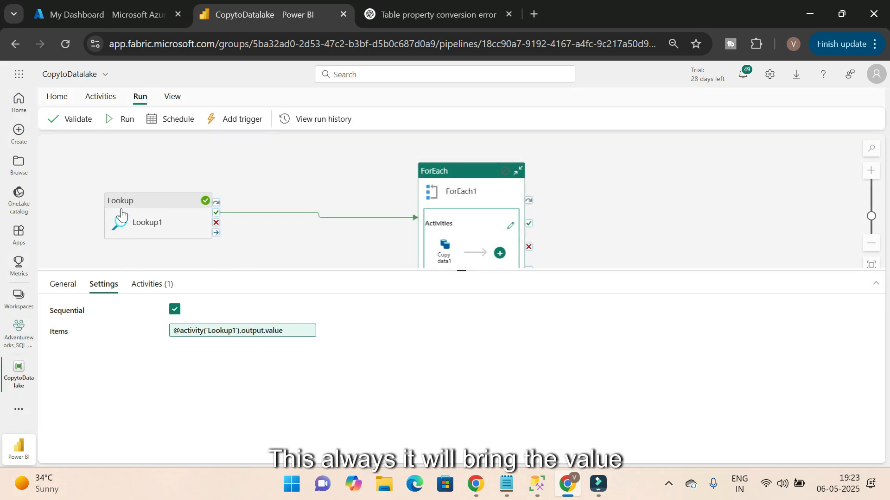
left_click(203, 184)
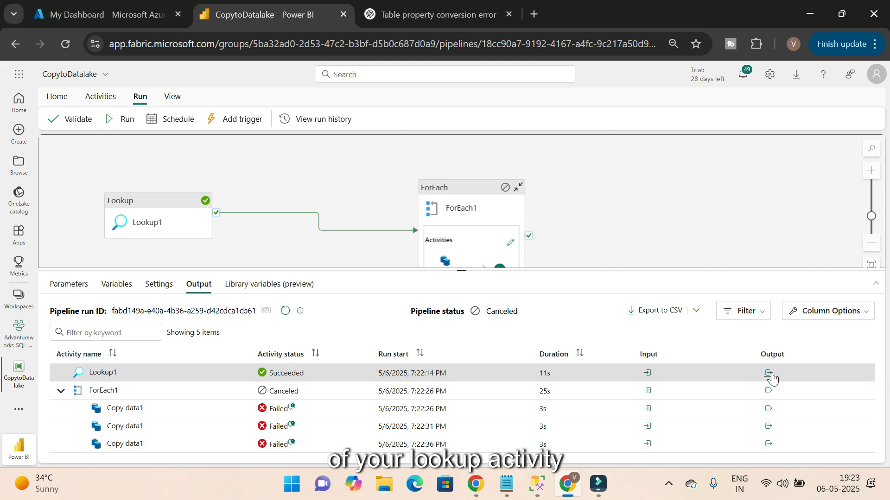
Step: Examine the expanded Lookup1 output again, tracing how each table name sits under the TABLE_NAME key inside the value array
left_click(768, 373)
left_click(847, 219)
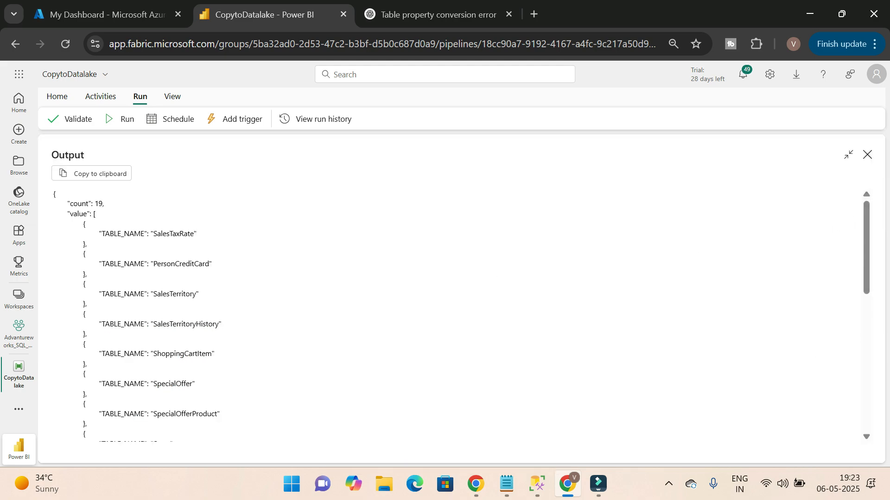
mouse_move(98, 234)
left_mouse_down()
mouse_move(203, 234)
mouse_move(99, 235)
left_mouse_up()
left_click(204, 234)
left_click(201, 241)
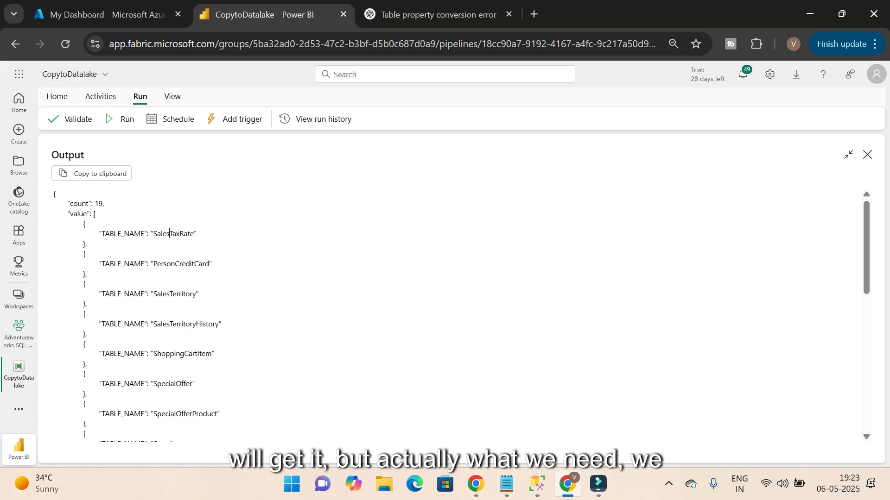
left_click_drag(168, 234, 153, 234)
left_click(214, 216)
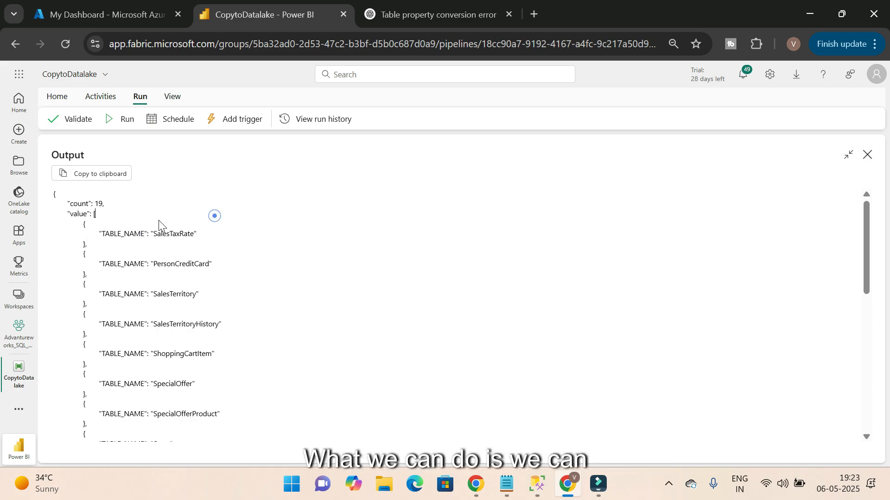
double_click(123, 234)
left_click(175, 225)
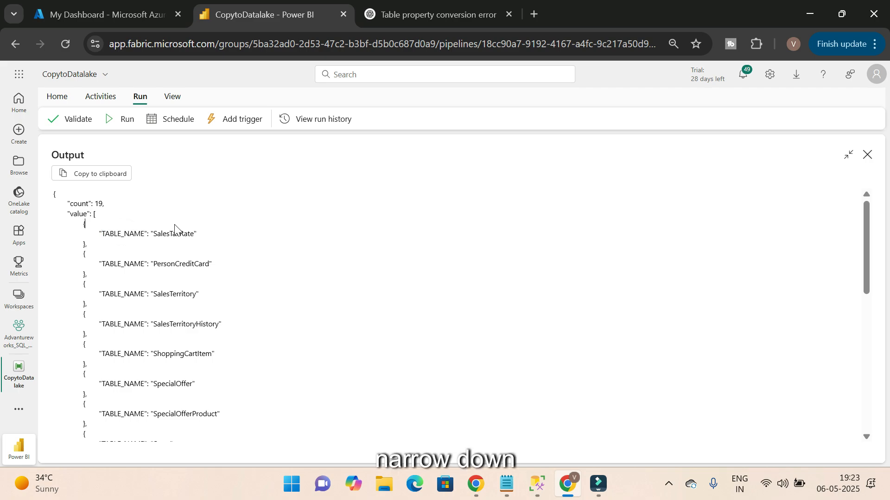
left_click(132, 233)
double_click(132, 233)
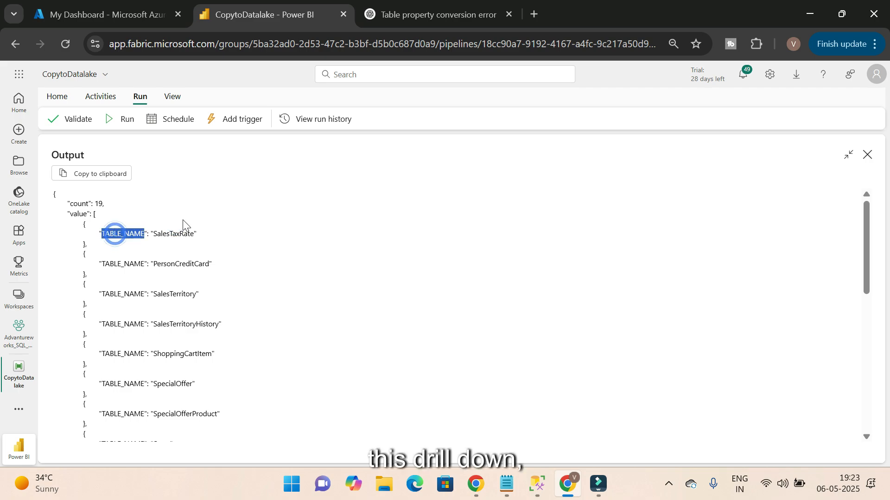
left_click(166, 219)
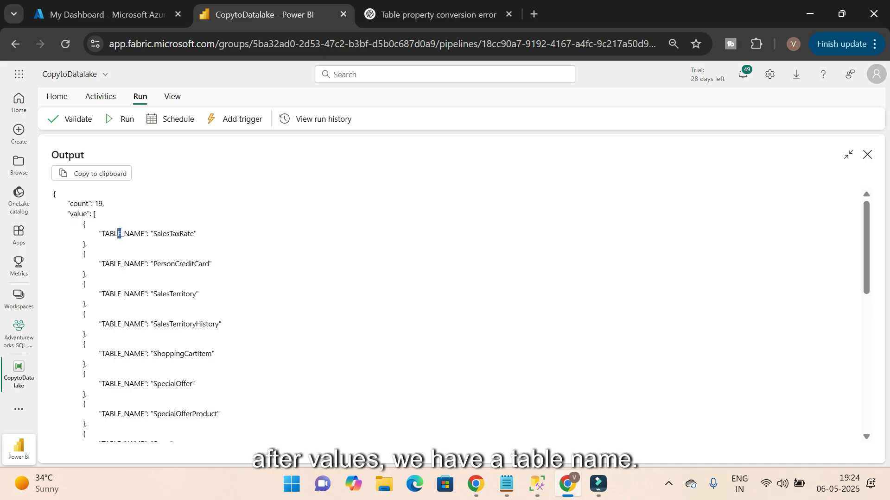
triple_click(122, 234)
left_click(126, 235)
left_click_drag(143, 234, 106, 234)
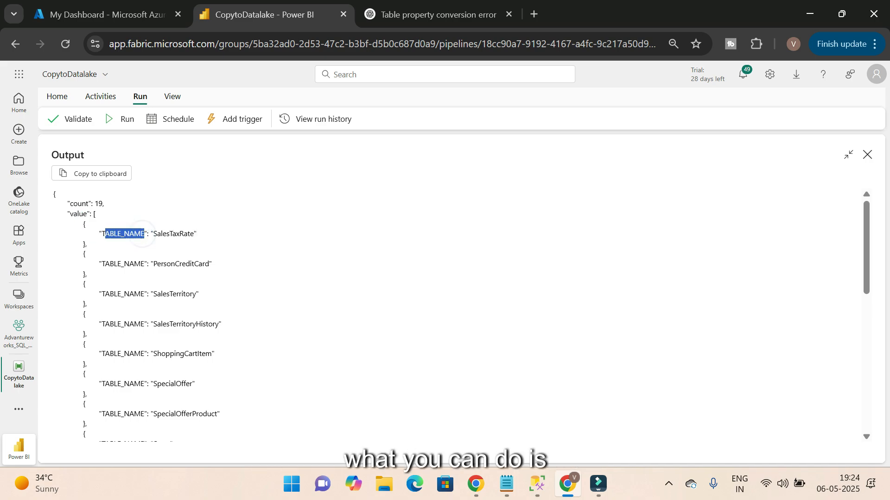
left_click(866, 154)
left_click(470, 213)
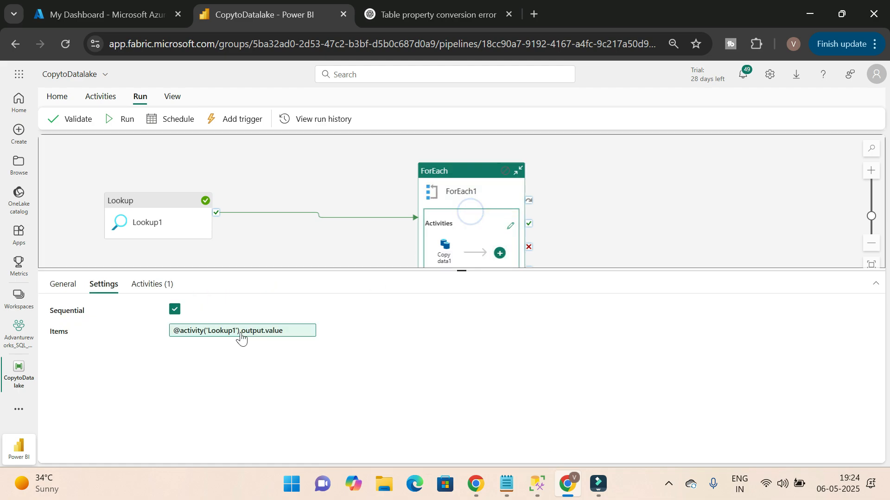
left_click(452, 258)
left_click(371, 404)
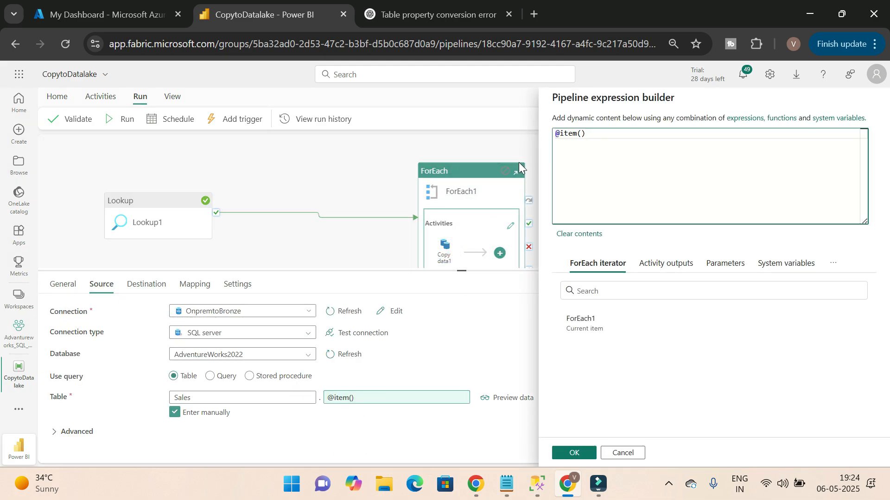
type(".TABLE_NAME")
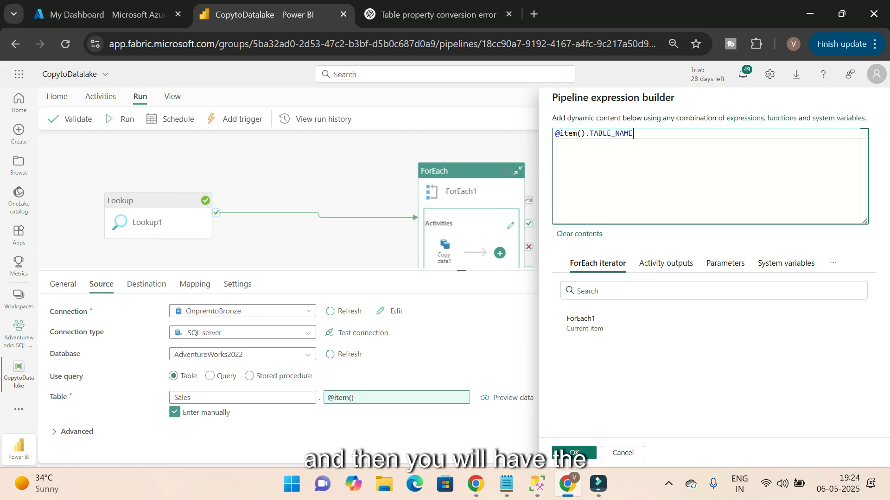
left_click(590, 453)
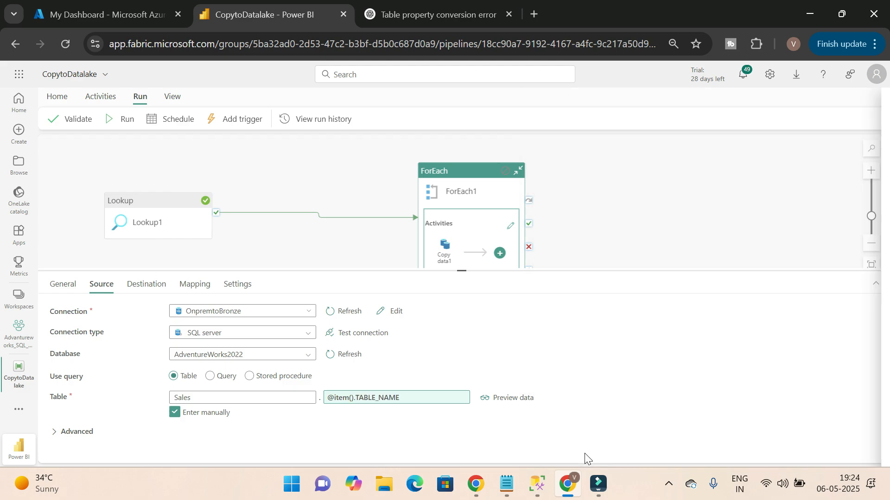
left_click(484, 184)
left_click(445, 249)
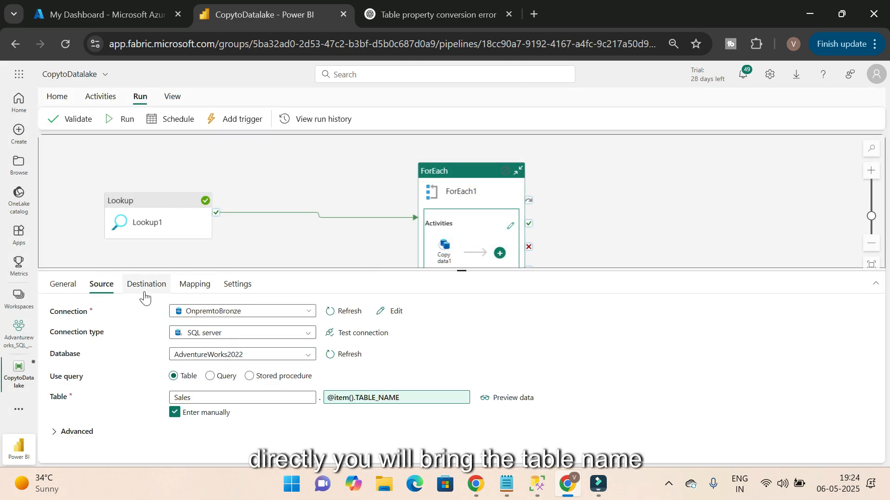
left_click(145, 284)
left_click(228, 360)
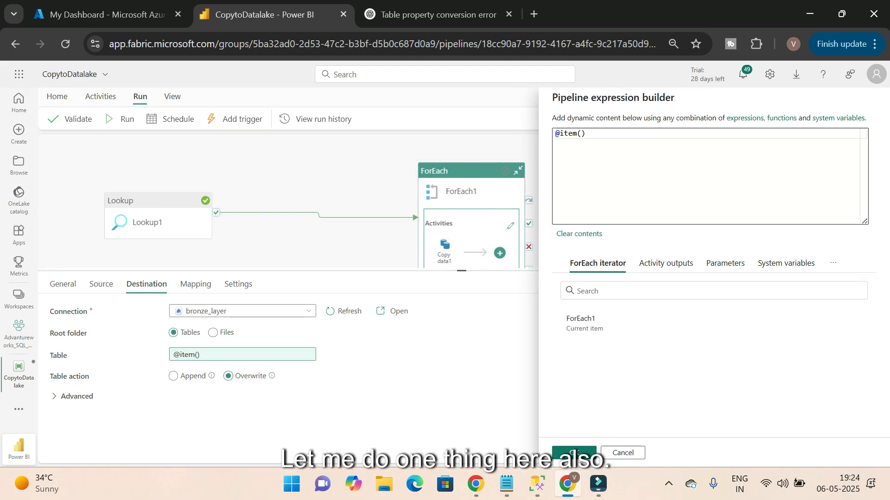
type(".TABLE_NAME")
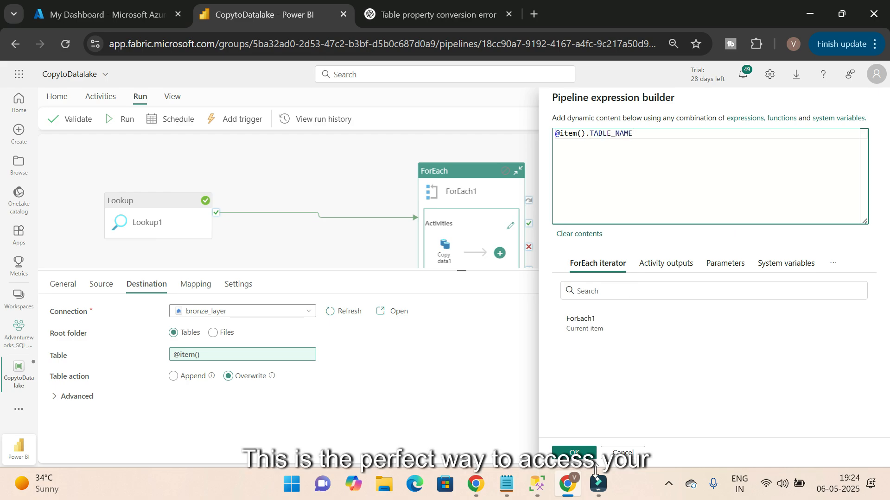
left_click(590, 456)
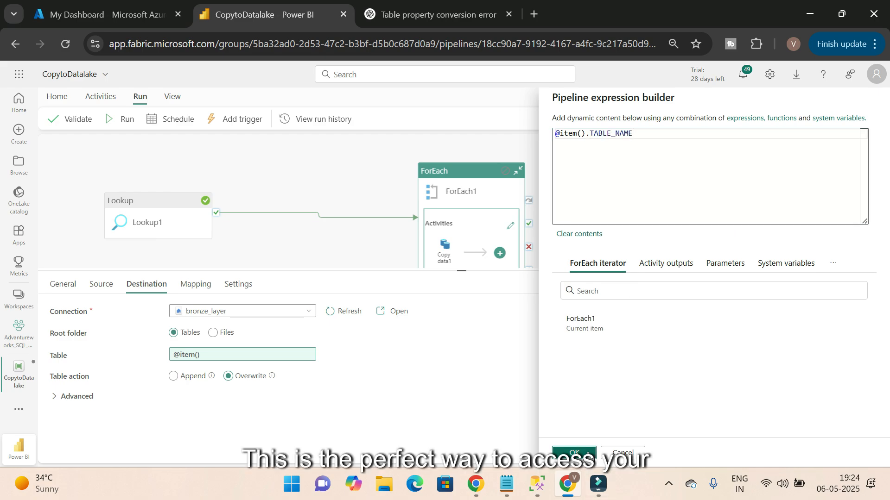
left_click(315, 247)
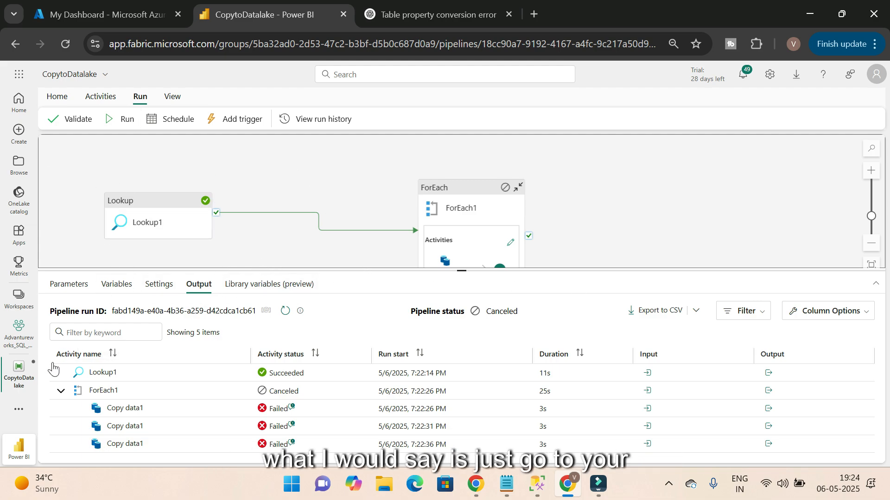
Step: View the tables currently in the bronze_layer lakehouse from the workspace, and return to the CopytoDatalake pipeline
left_click(18, 329)
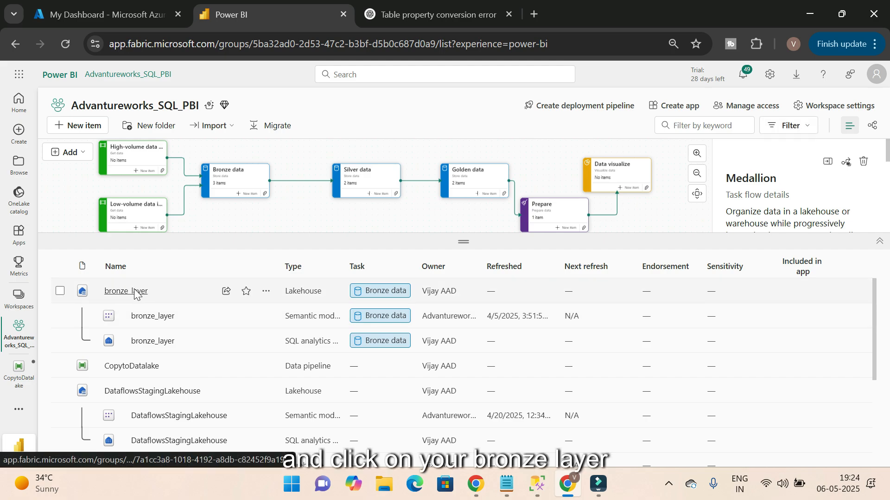
left_click(126, 291)
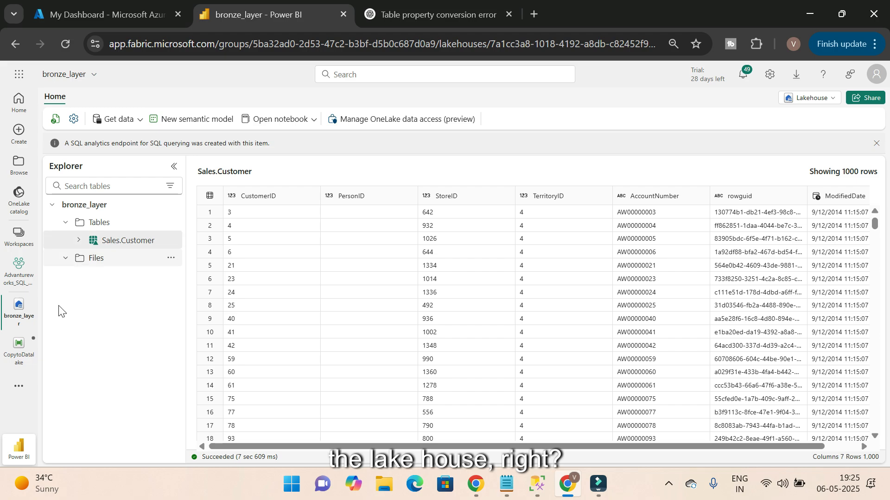
left_click(19, 347)
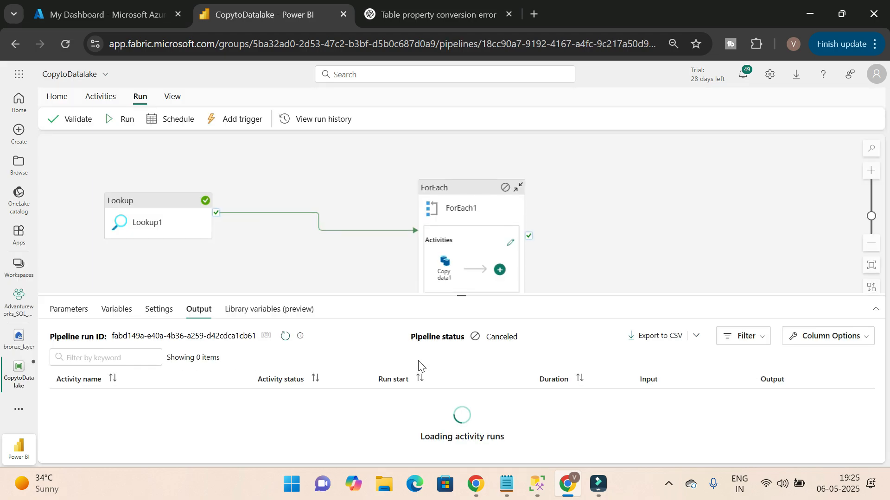
Step: Save and run the CopytoDatalake pipeline, and cancel that run
left_click(119, 118)
left_click(440, 305)
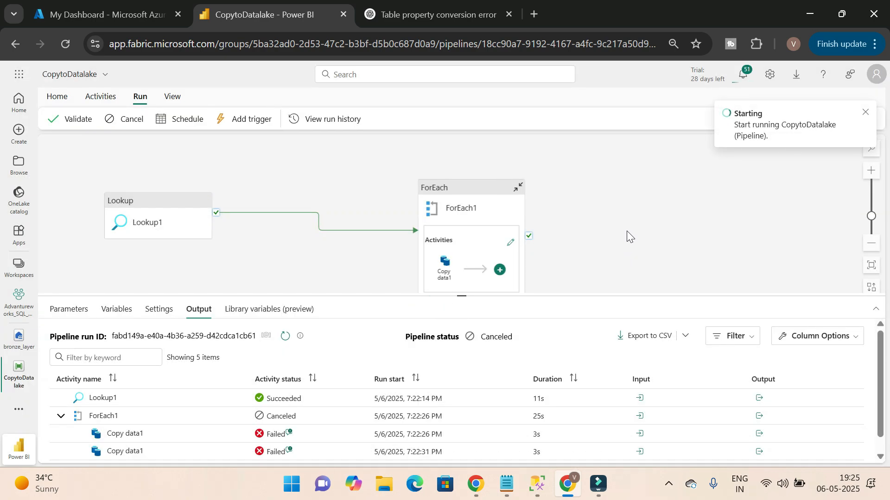
left_click(867, 114)
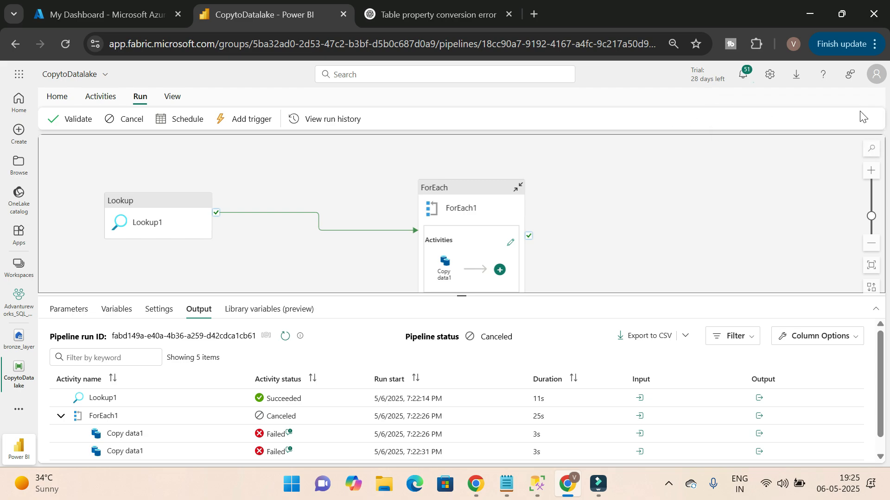
left_click(126, 119)
left_click(448, 326)
Step: Turn off sequential execution in the ForEach1 settings so the copy iterations run in parallel
left_click(489, 209)
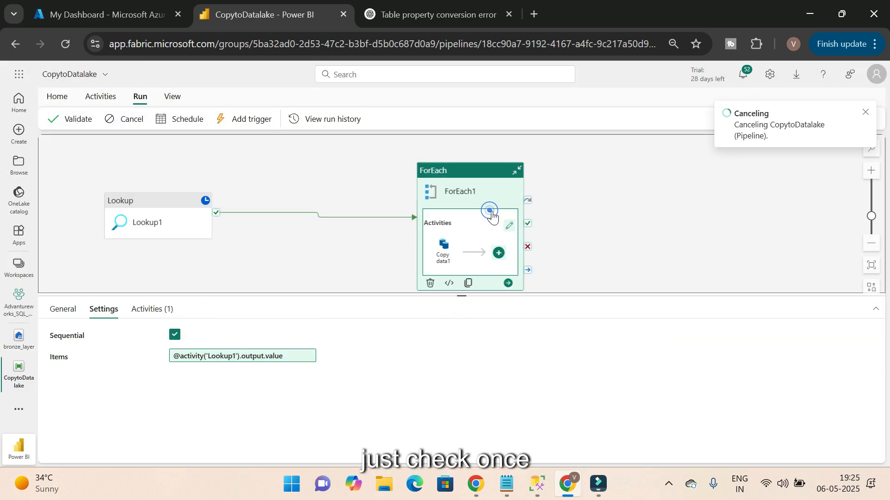
left_click(866, 113)
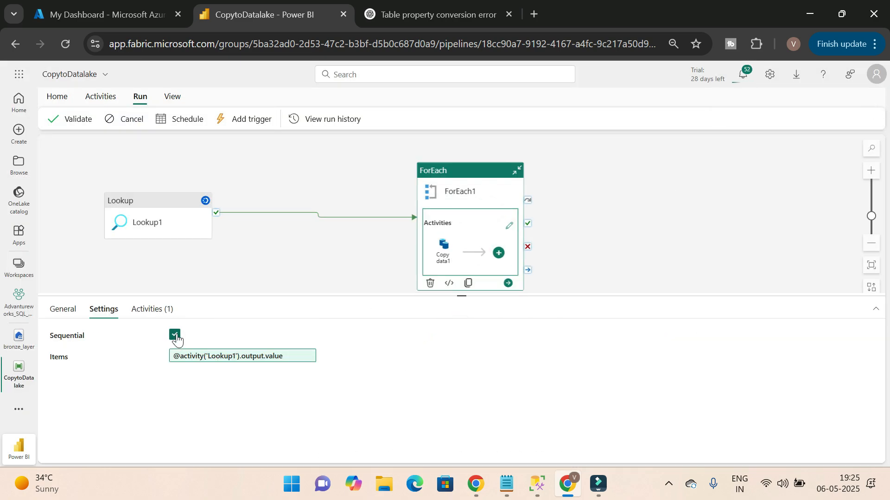
left_click(382, 246)
Step: Cancel the run still in progress, and save and run the pipeline with the changed ForEach1 setting
left_click(130, 119)
left_click(452, 317)
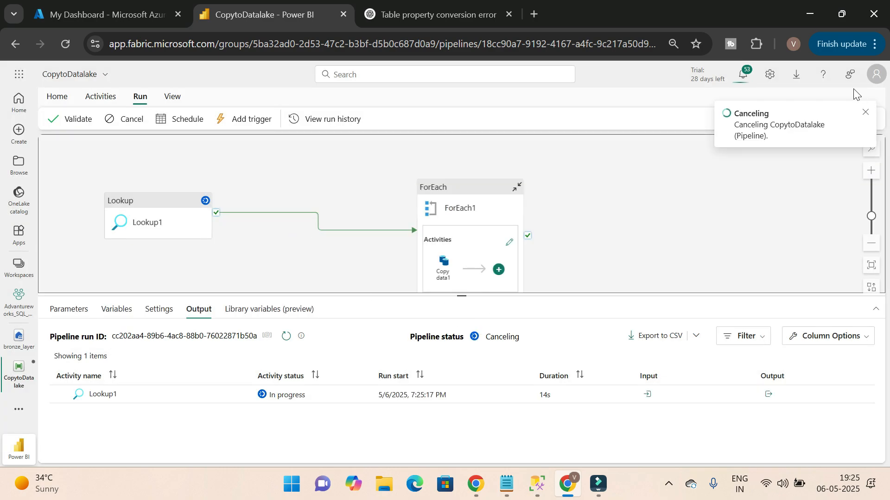
left_click(121, 120)
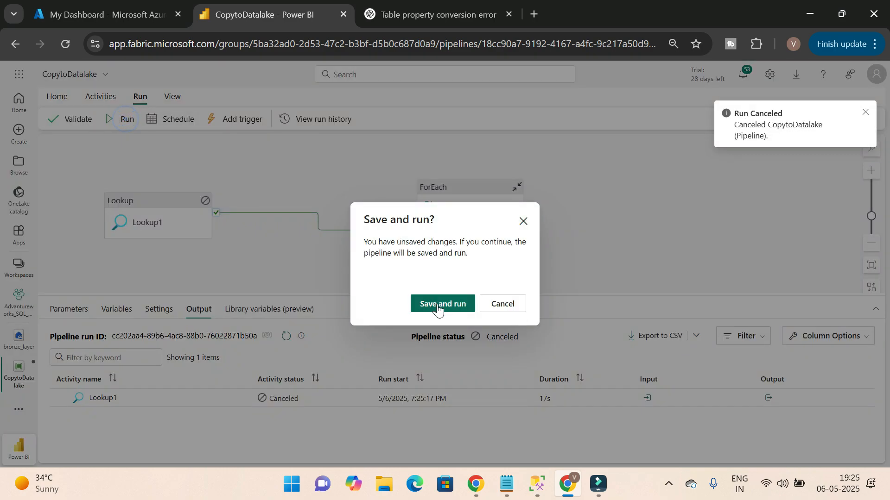
left_click(440, 304)
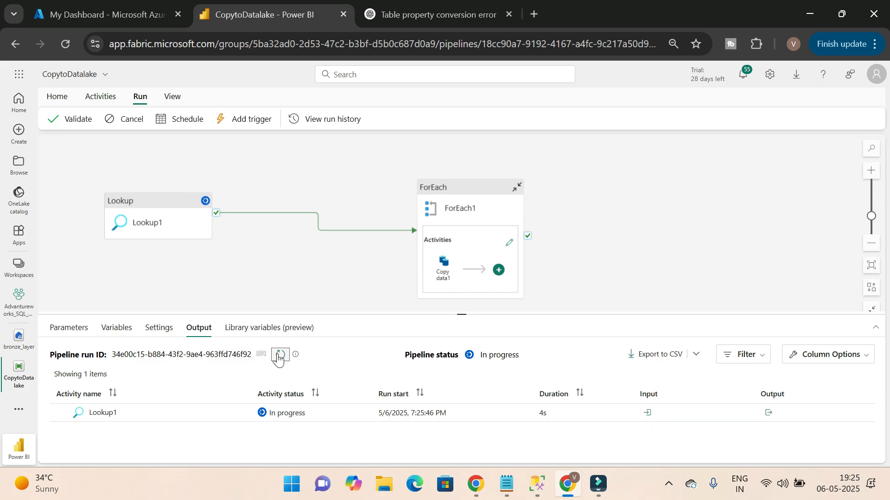
Step: Monitor the pipeline run by enlarging and repeatedly refreshing the activity list, checking the status of every Copy data1 run
left_click_drag(466, 298, 463, 246)
left_click(280, 290)
scroll(278, 368, "down", 5)
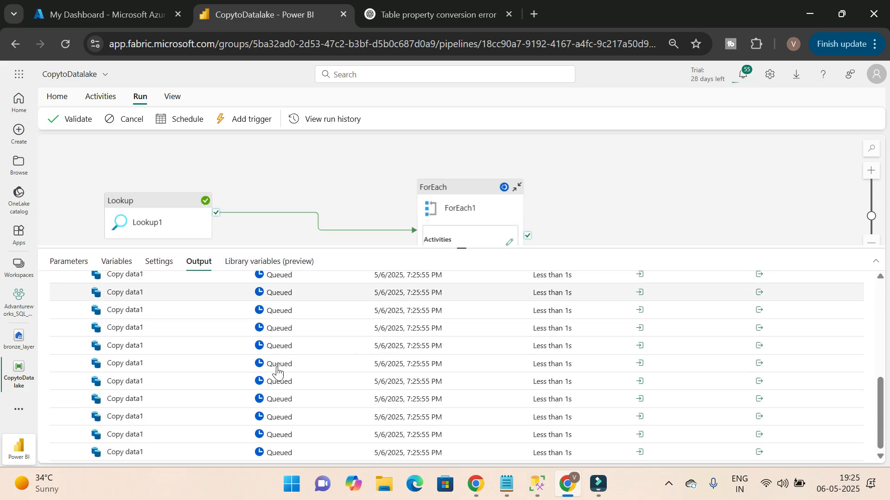
scroll(307, 365, "down", 5)
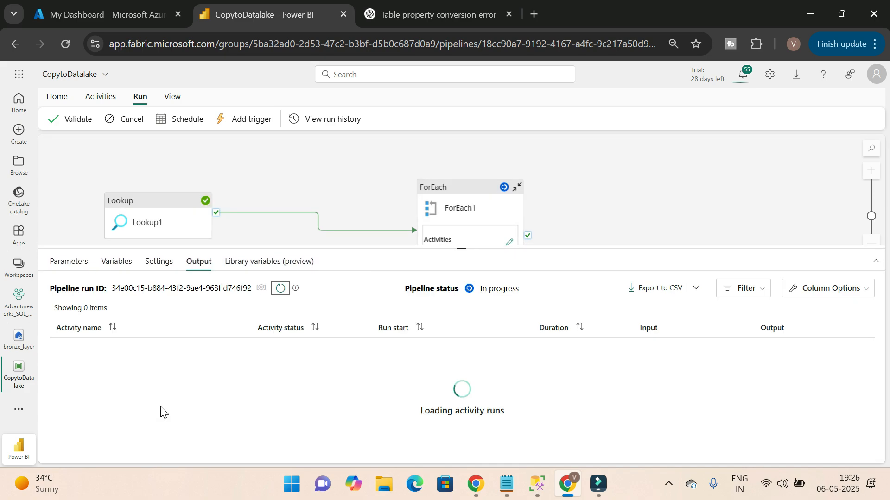
scroll(181, 397, "down", 4)
scroll(187, 402, "up", 5)
left_click(281, 288)
left_click(282, 291)
scroll(346, 380, "down", 5)
scroll(345, 381, "up", 5)
left_click(280, 289)
scroll(365, 348, "down", 5)
scroll(365, 348, "up", 5)
left_click(281, 290)
scroll(348, 376, "down", 5)
scroll(349, 376, "up", 5)
left_click(280, 289)
left_click(284, 288)
scroll(342, 384, "down", 5)
left_click_drag(452, 251, 461, 214)
scroll(311, 398, "down", 10)
scroll(308, 343, "up", 5)
left_click(280, 254)
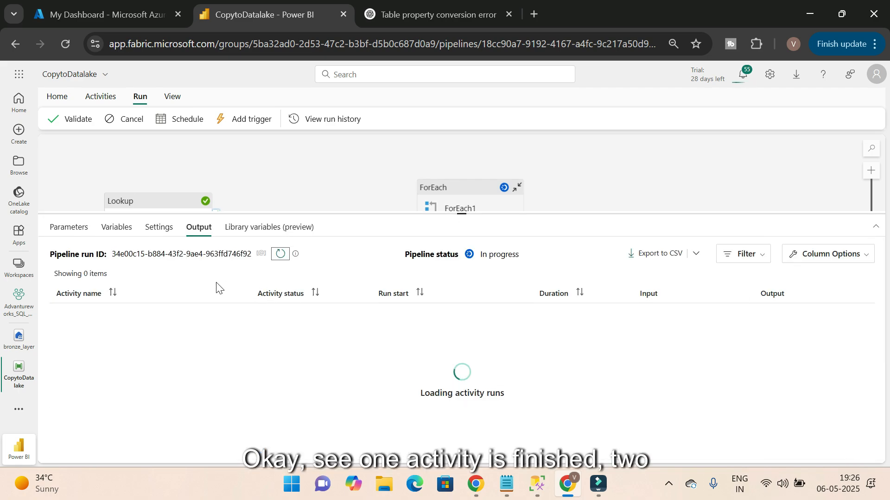
scroll(288, 370, "down", 3)
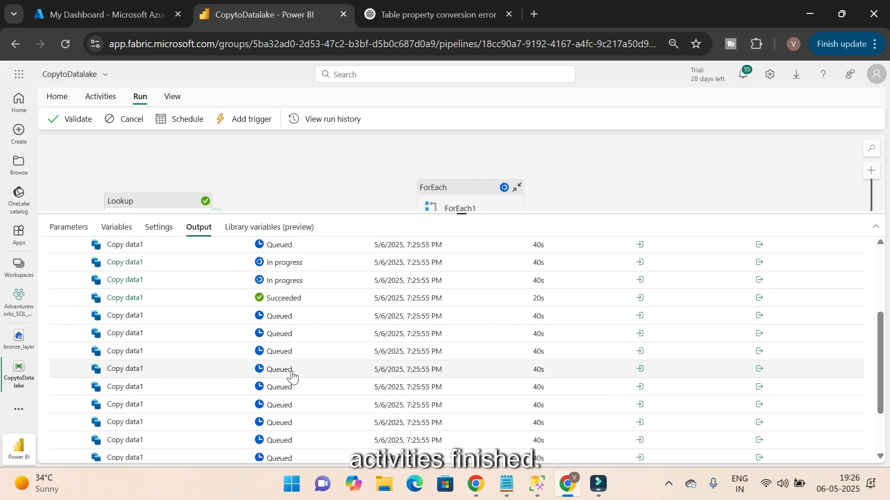
scroll(318, 354, "down", 5)
scroll(320, 370, "up", 5)
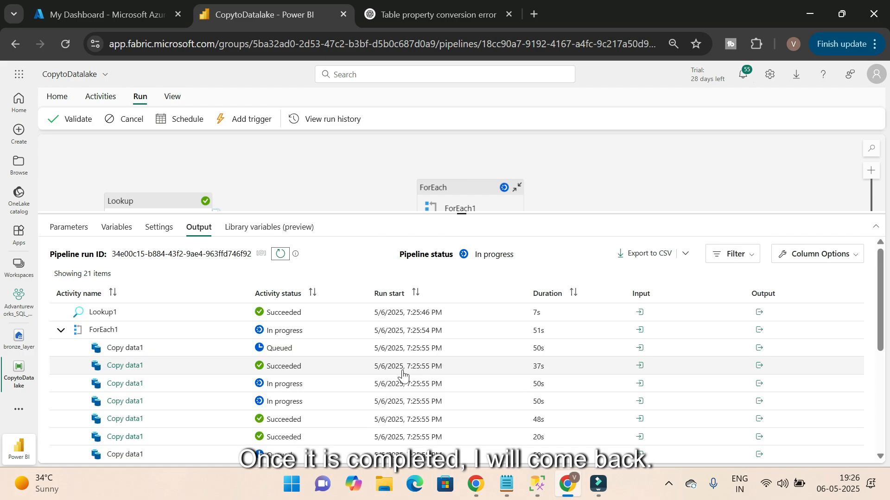
Step: Check the final Copy data1 statuses and the item count in the ForEach1 activity's input
scroll(389, 378, "down", 5)
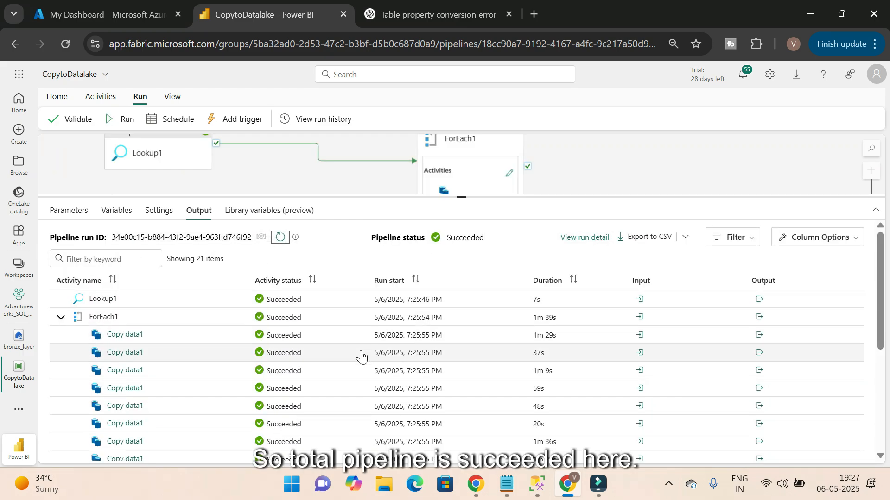
left_click(640, 318)
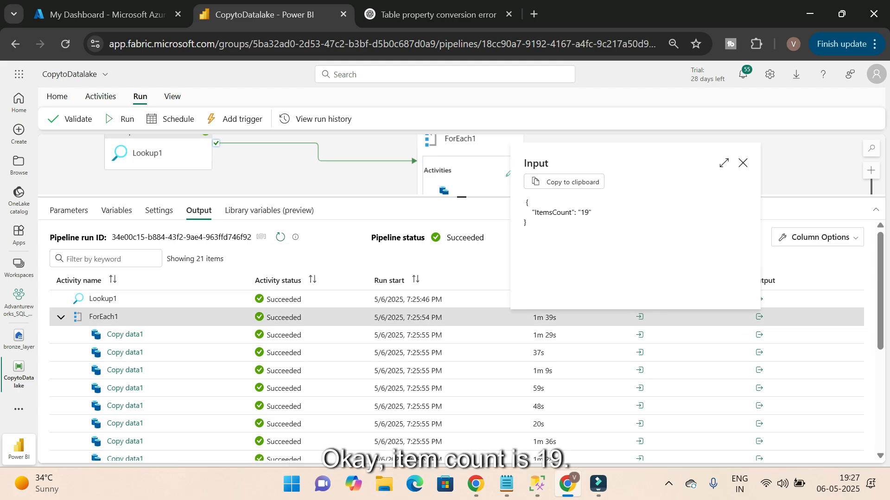
left_click(743, 163)
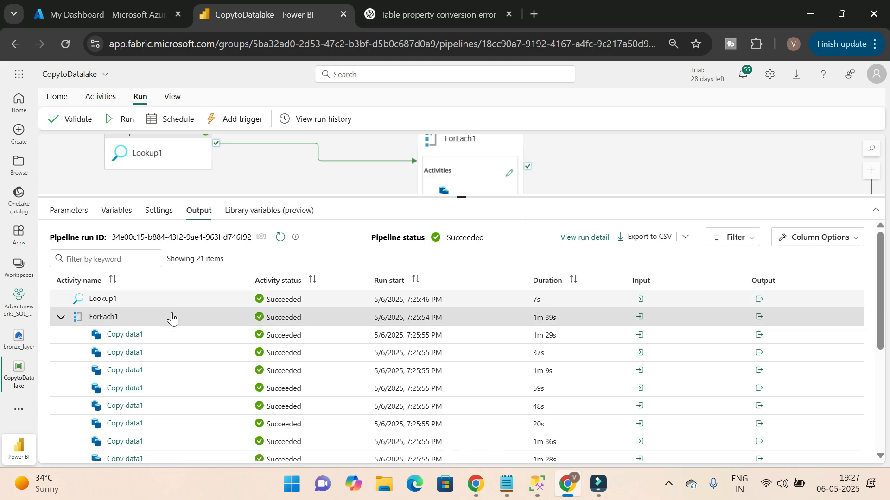
Step: Refresh the bronze_layer lakehouse and look through its full list of tables with the explorer widened to show the complete names
left_click(19, 340)
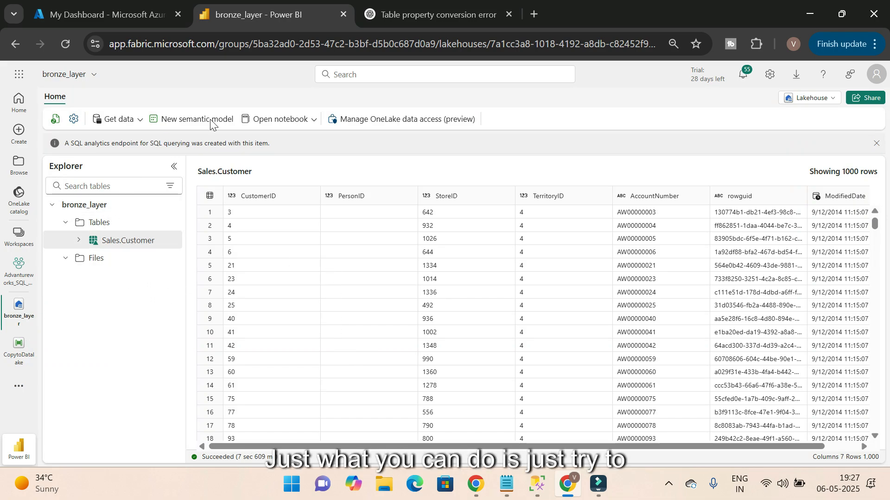
left_click(56, 120)
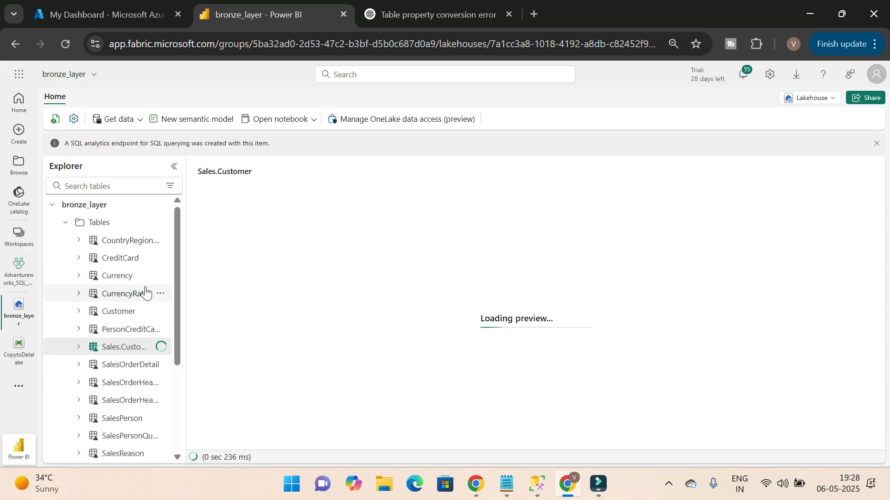
left_click_drag(184, 271, 279, 283)
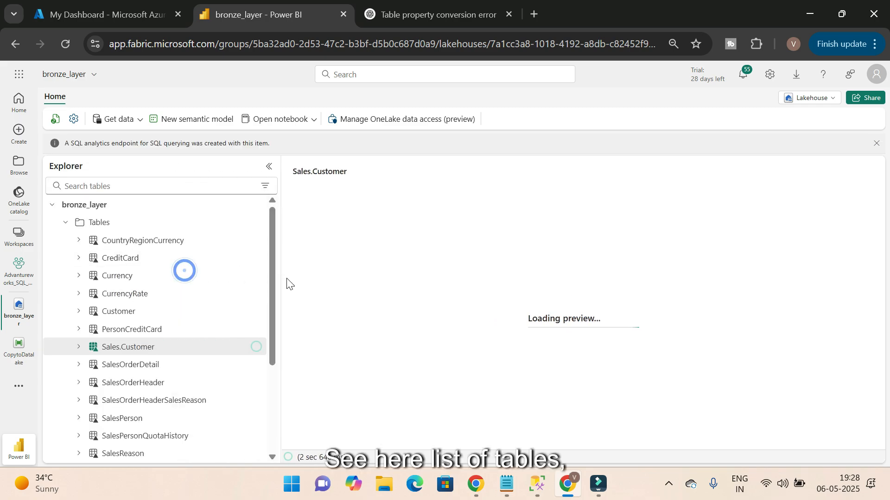
scroll(168, 374, "down", 3)
scroll(192, 280, "up", 3)
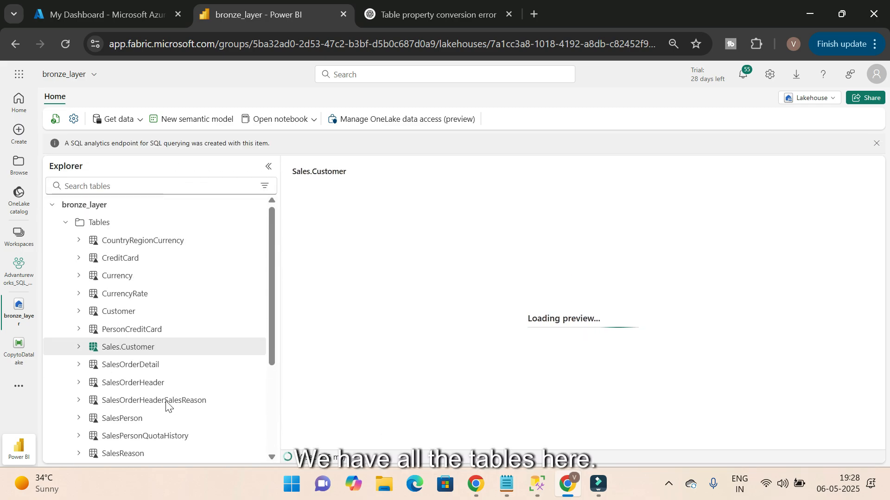
scroll(164, 273, "down", 3)
scroll(153, 324, "up", 5)
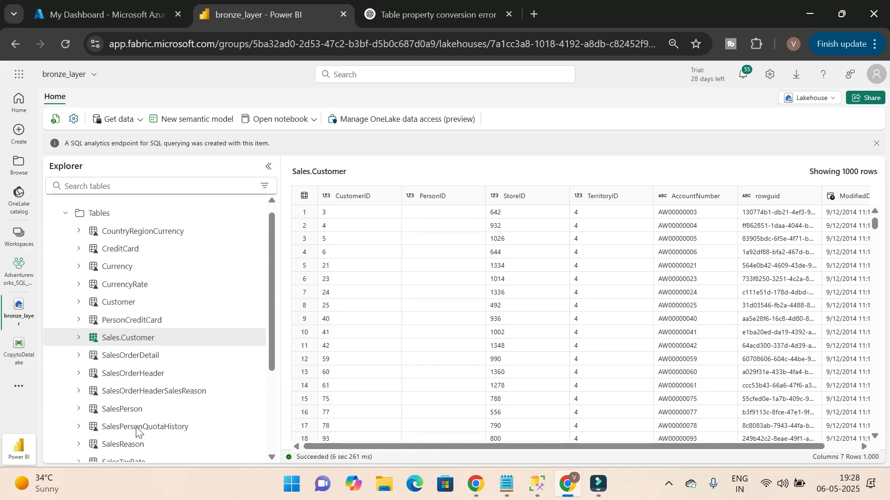
scroll(173, 251, "down", 5)
scroll(166, 394, "up", 5)
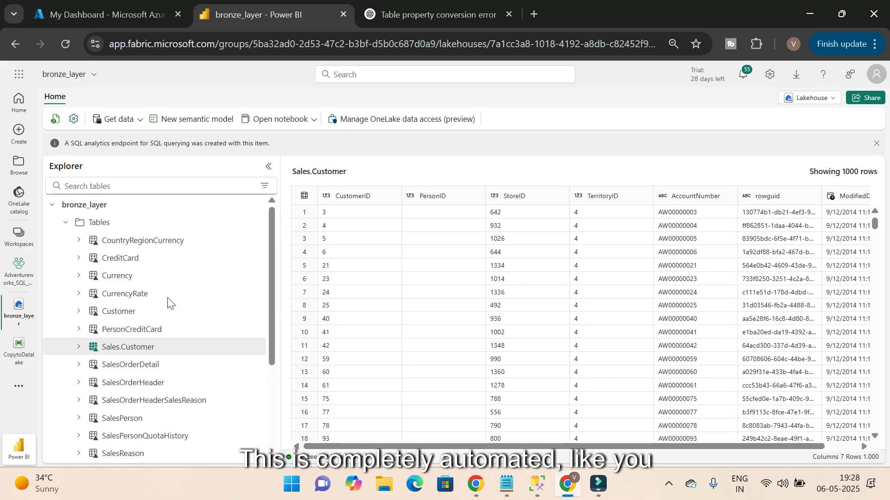
Step: Return to the CopytoDatalake pipeline and review the table action in the destination settings of Copy data1 inside ForEach1
left_click(14, 351)
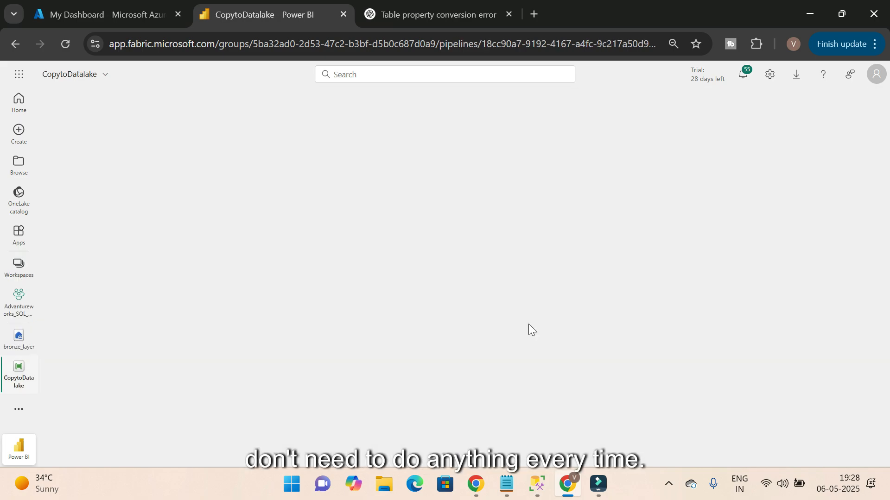
scroll(341, 250, "up", 2)
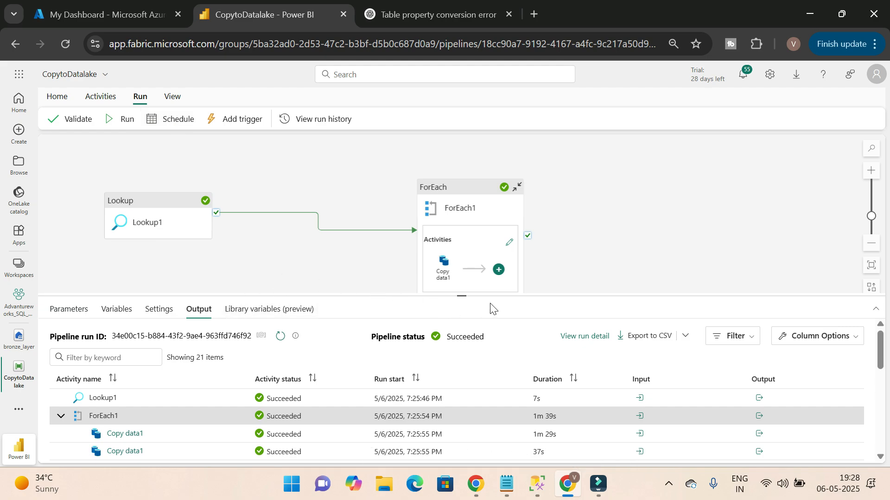
left_click_drag(462, 297, 464, 325)
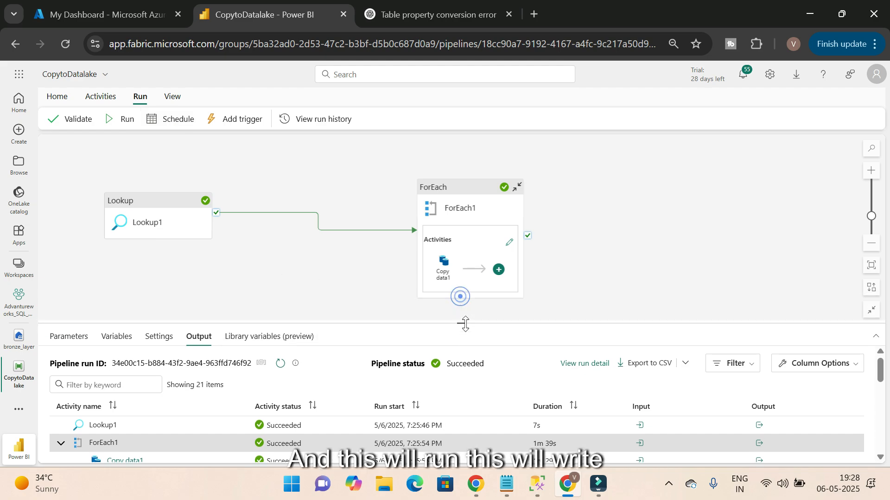
left_click(471, 259)
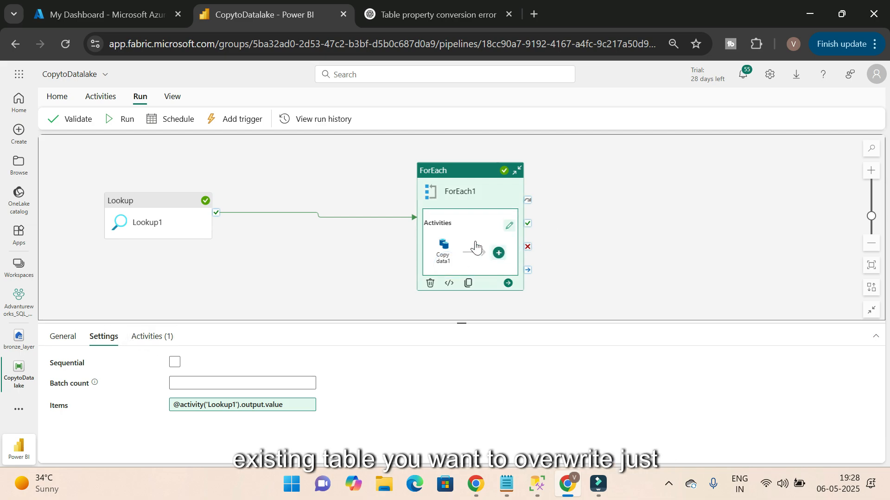
left_click(446, 251)
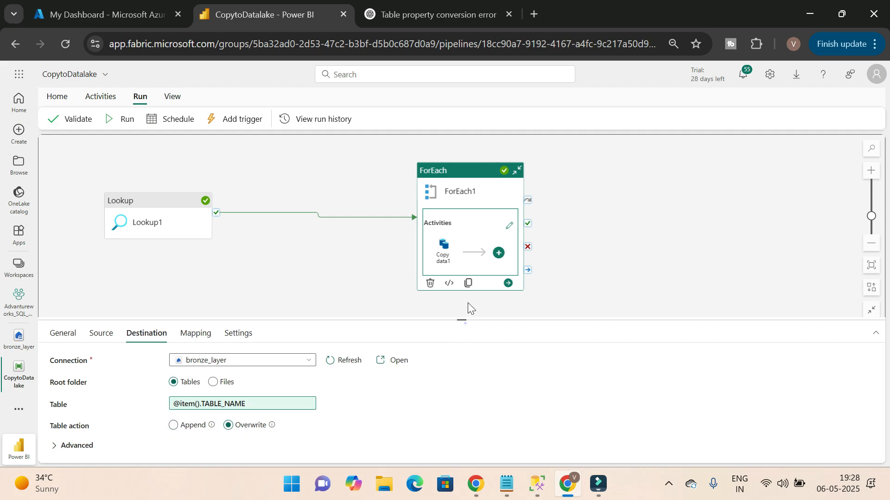
left_click(300, 268)
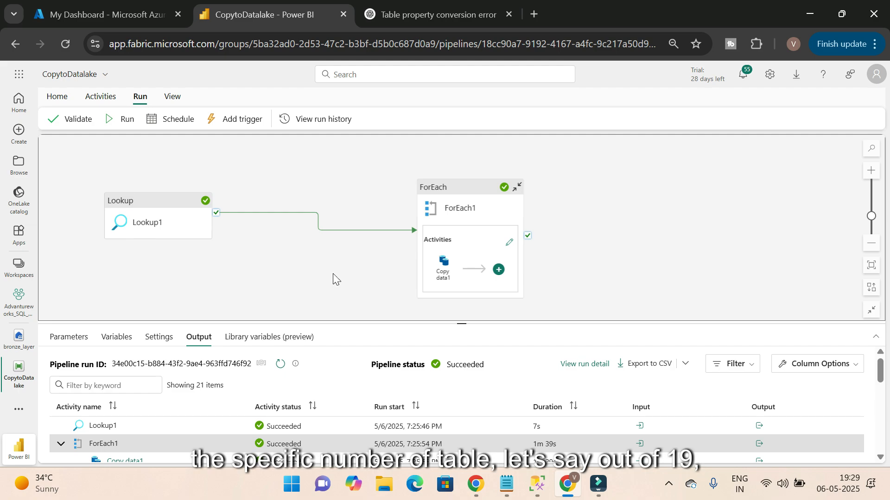
Step: Check the output of the ForEach1 activity in the pipeline run results, and close it again
left_click_drag(468, 318, 471, 242)
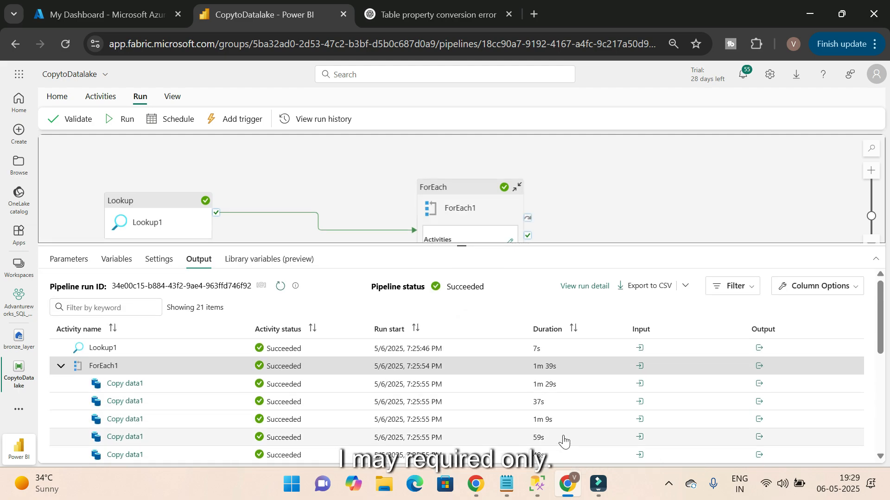
left_click(760, 367)
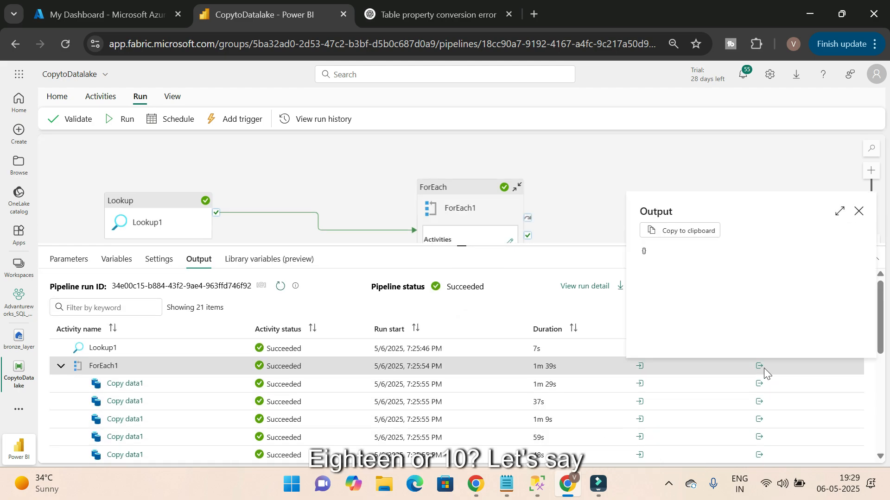
left_click(859, 211)
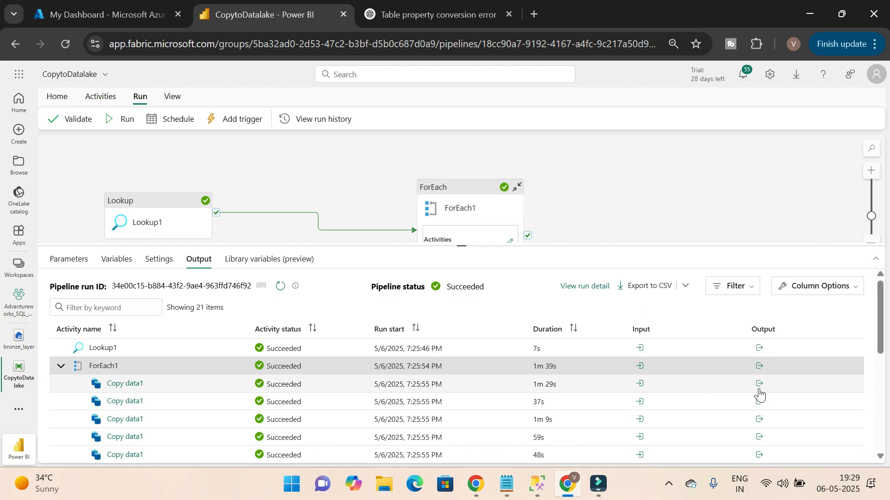
left_click_drag(461, 245, 480, 308)
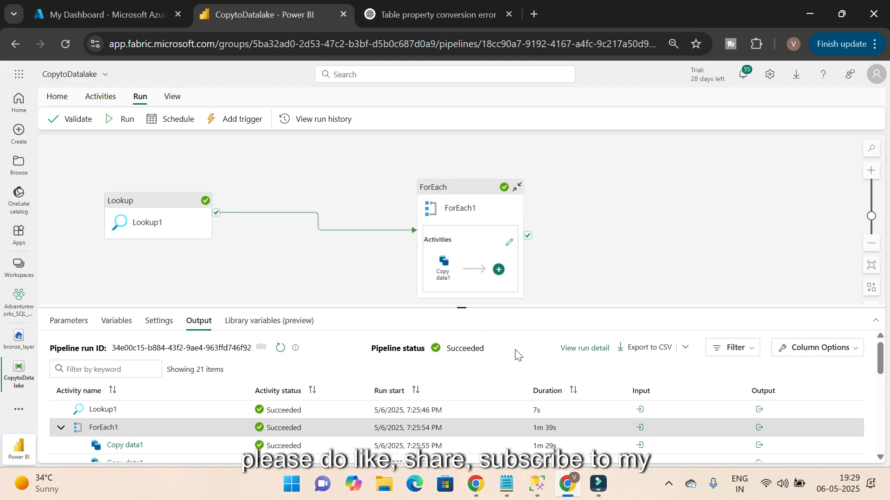